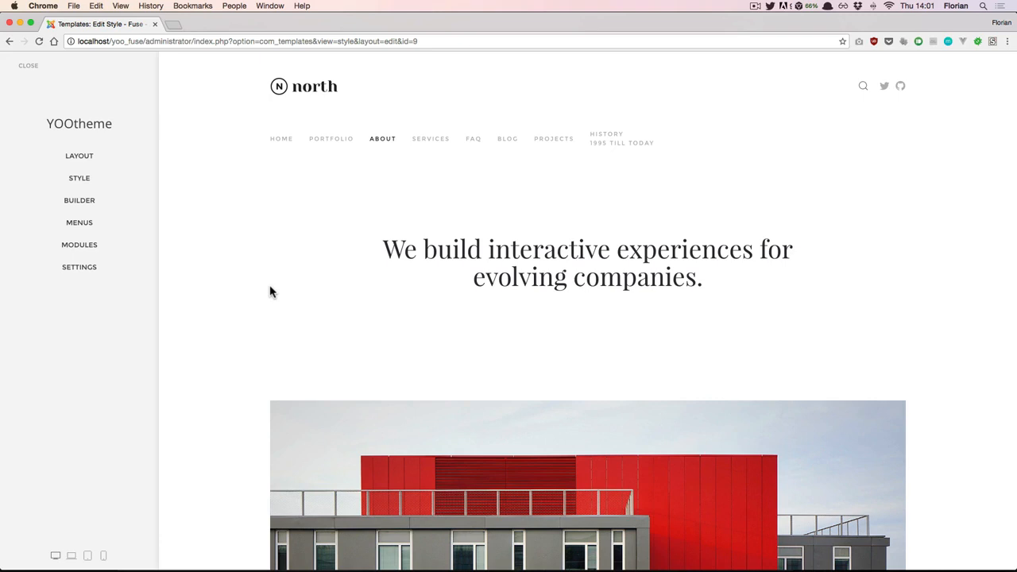
Open the About page's builder and set the style of the first two-column team section to Secondary
{"action": "left_click", "coordinate": [86, 200]}
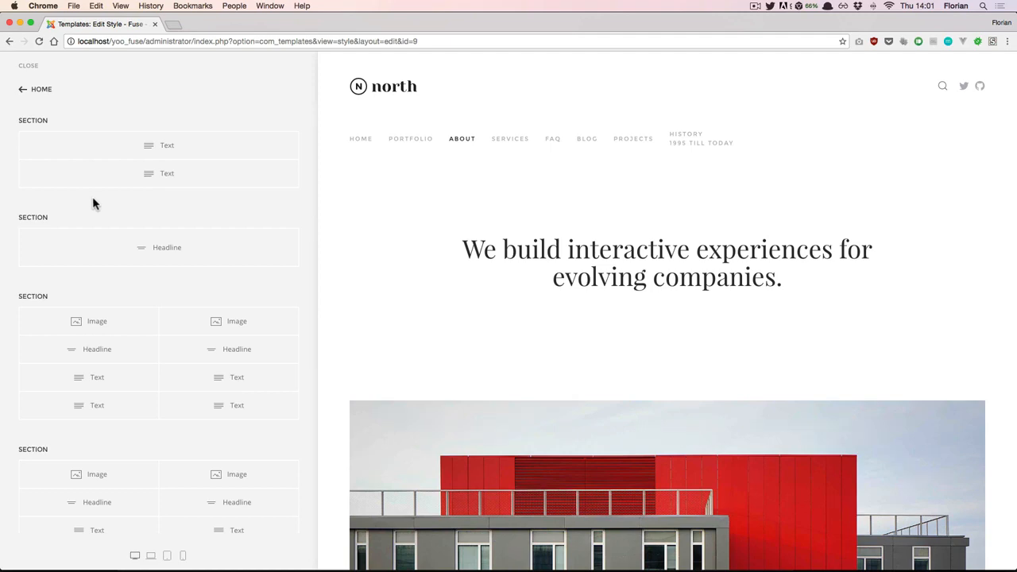
{"action": "mouse_move", "coordinate": [33, 295]}
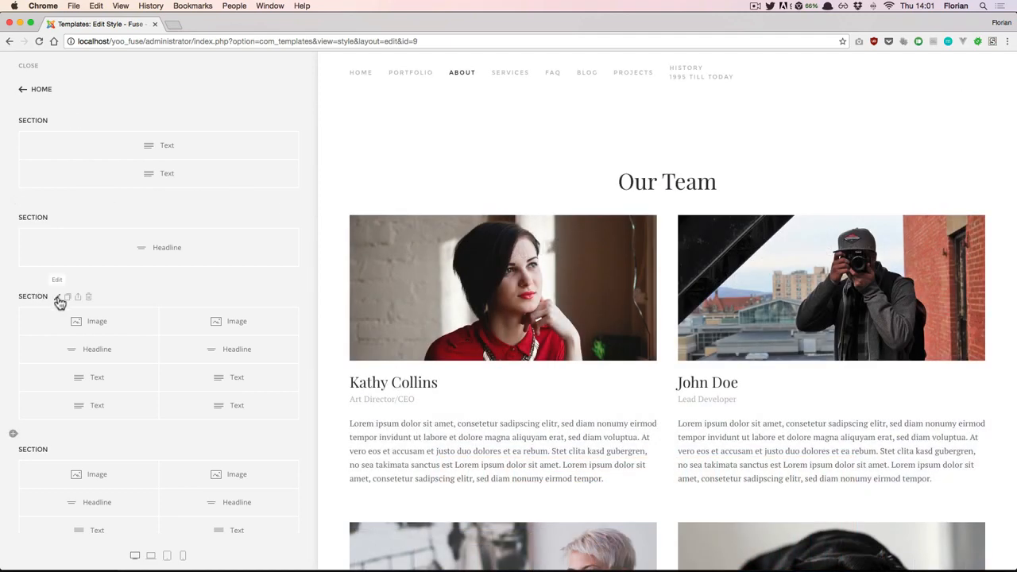
{"action": "left_click", "coordinate": [58, 299]}
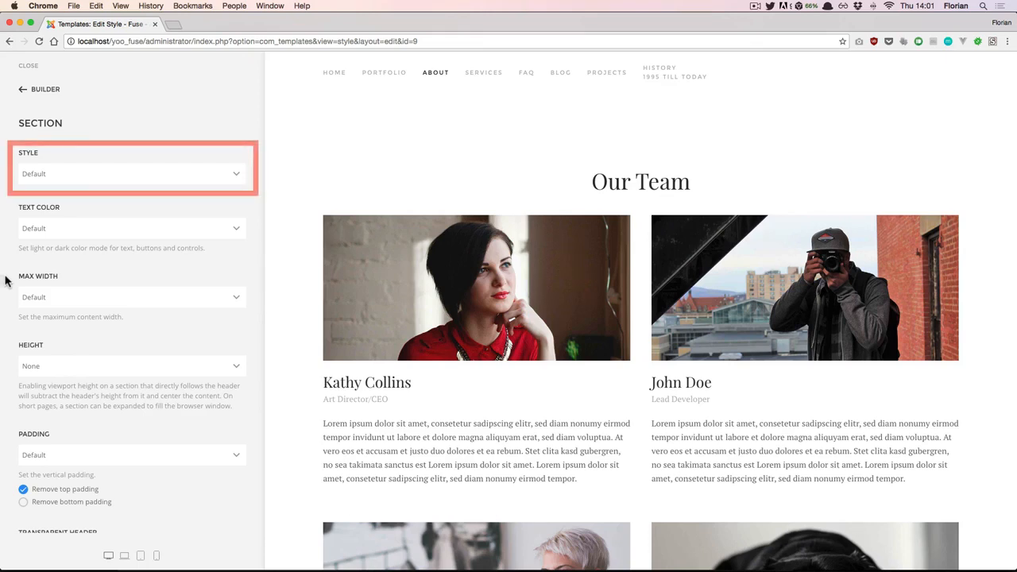
{"action": "left_click", "coordinate": [235, 179]}
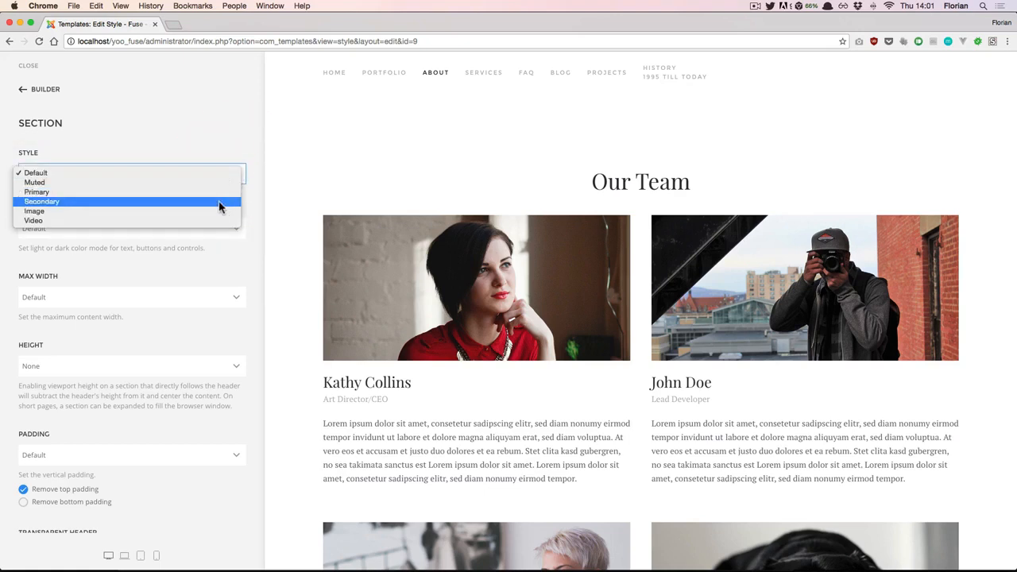
{"action": "left_click", "coordinate": [220, 205]}
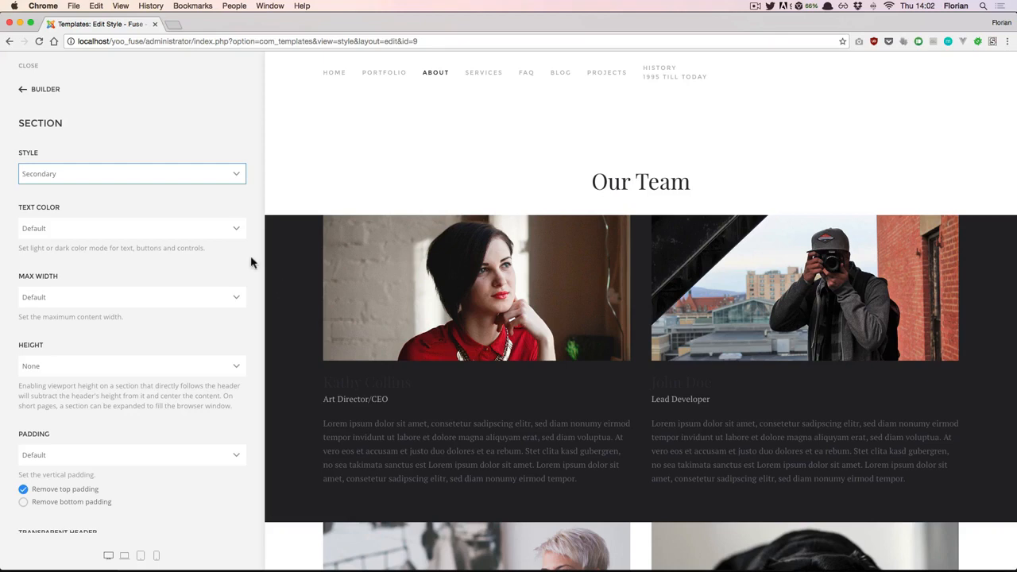
Set the text color of the dark team section to Light
{"action": "left_click", "coordinate": [222, 252]}
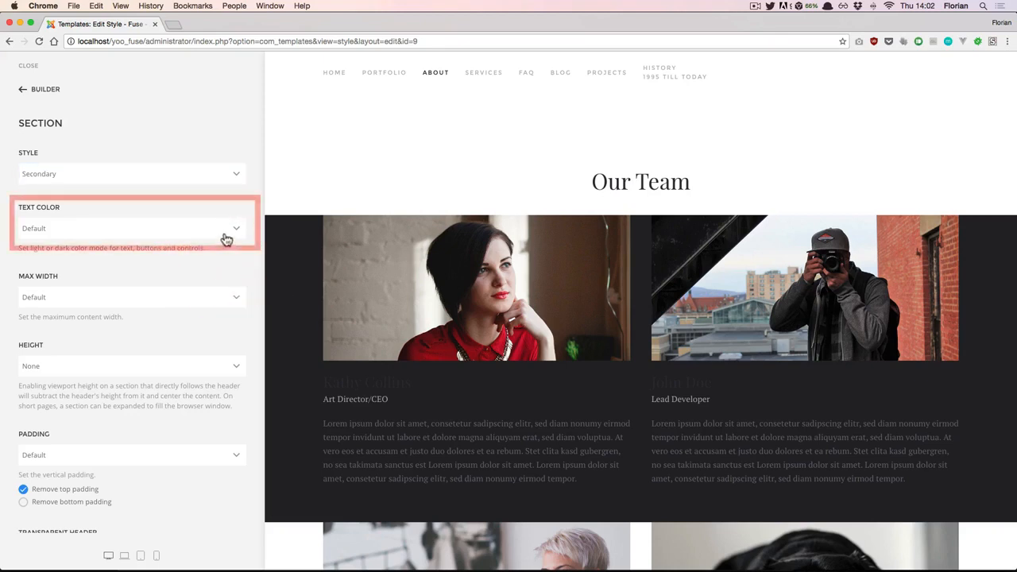
{"action": "left_click", "coordinate": [229, 233]}
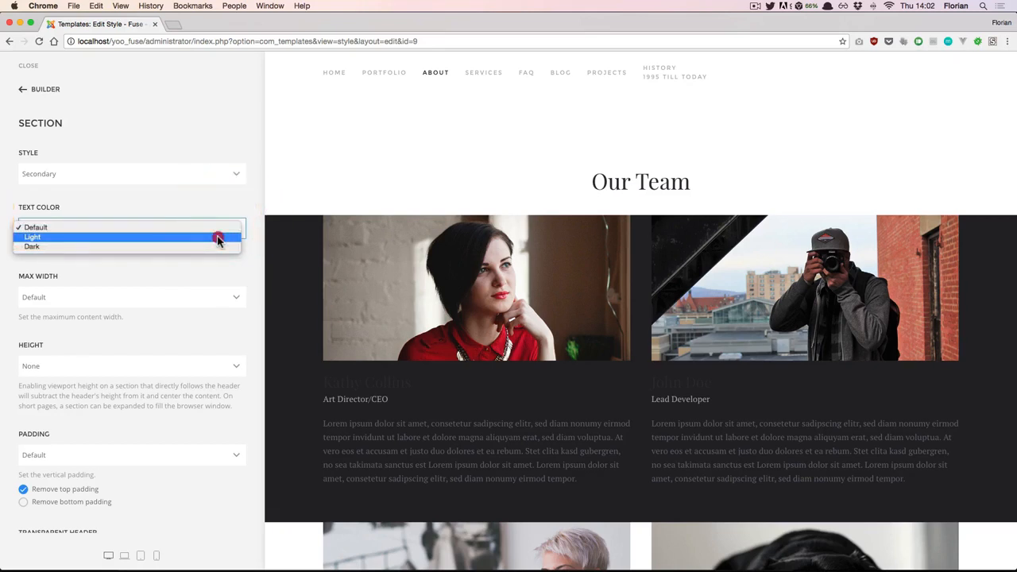
{"action": "left_click", "coordinate": [218, 239]}
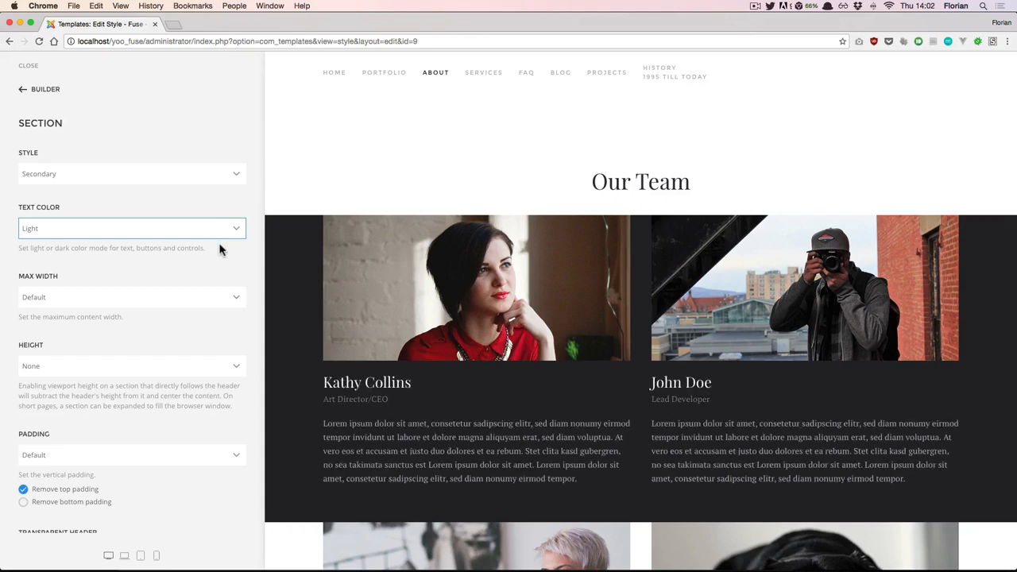
Set the maximum content width of the team section to Expand
{"action": "scroll", "coordinate": [239, 247], "scroll_direction": "down", "scroll_amount": 2}
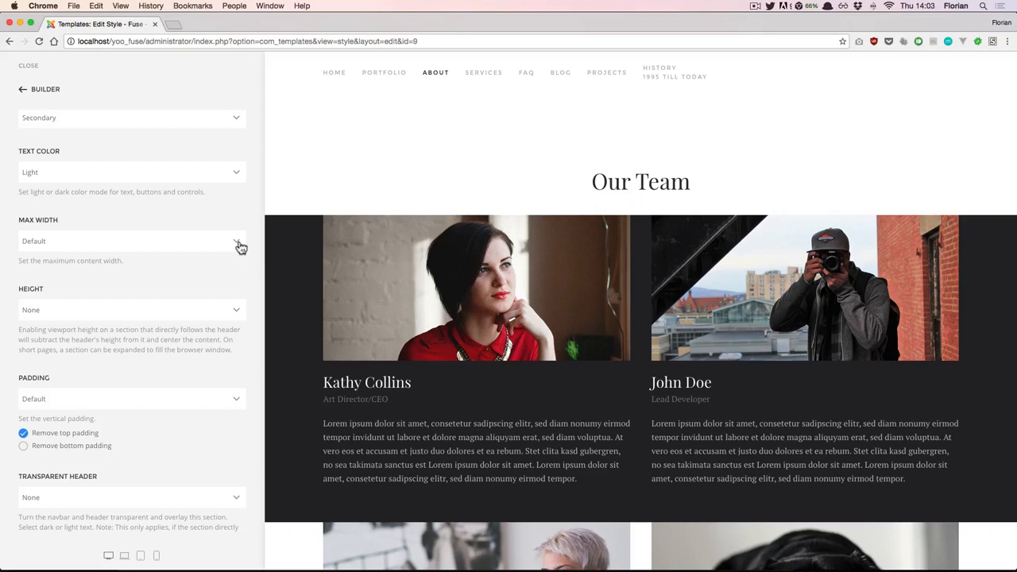
{"action": "left_click", "coordinate": [240, 247]}
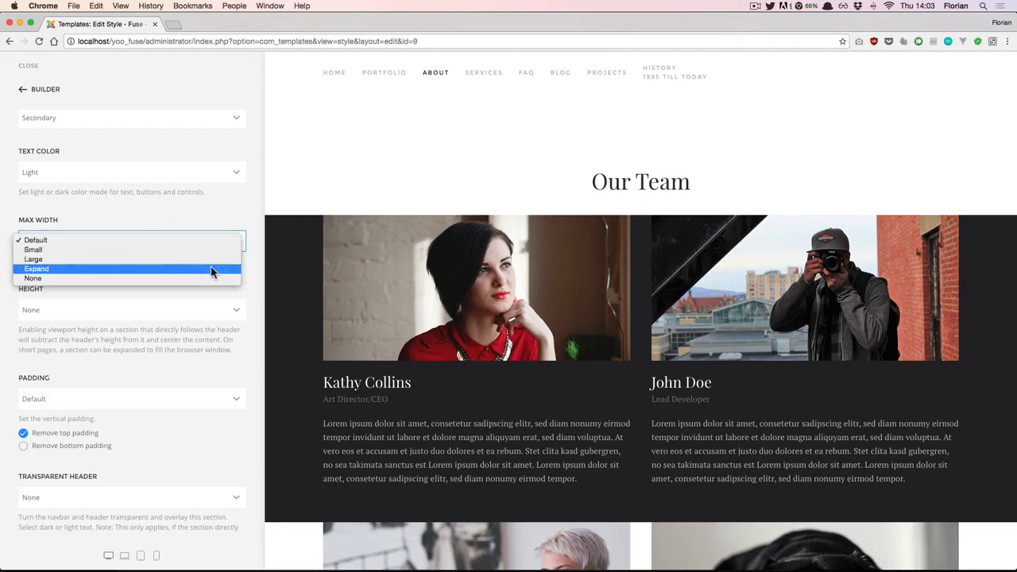
{"action": "left_click", "coordinate": [211, 270]}
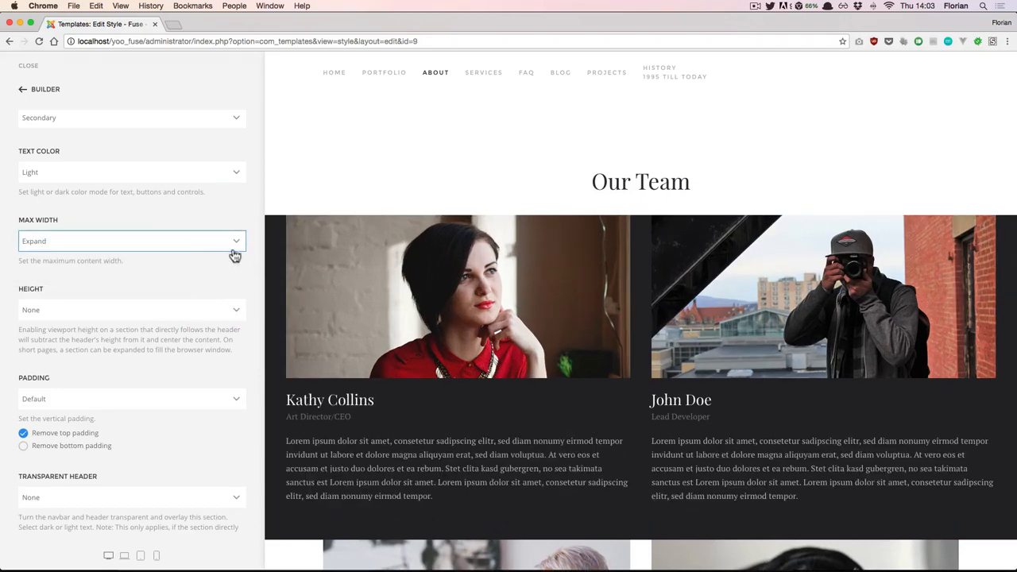
Try a maximum width of None for the team section and set it back to Expand
{"action": "scroll", "coordinate": [275, 246], "scroll_direction": "down", "scroll_amount": 3}
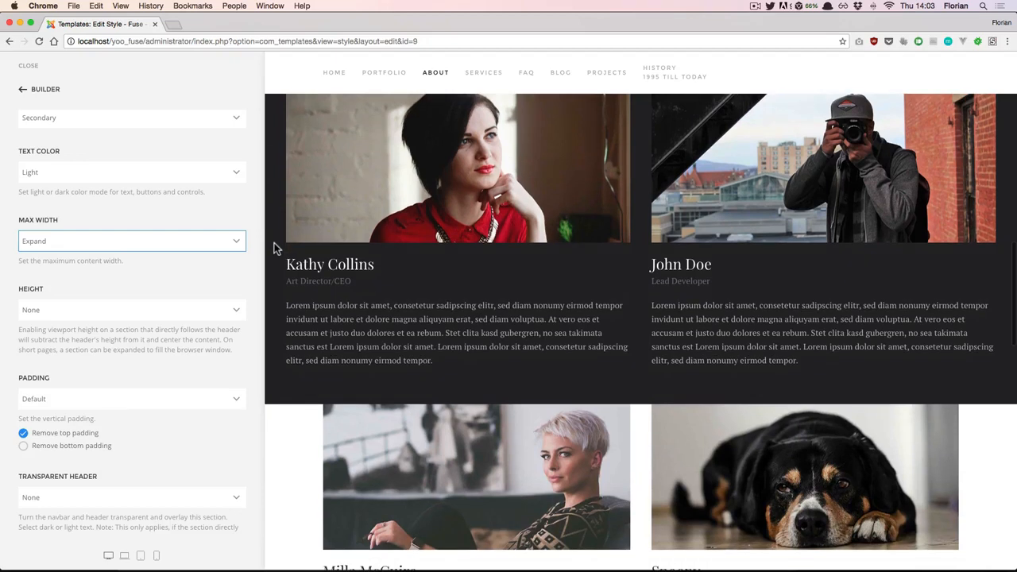
{"action": "left_click", "coordinate": [161, 242]}
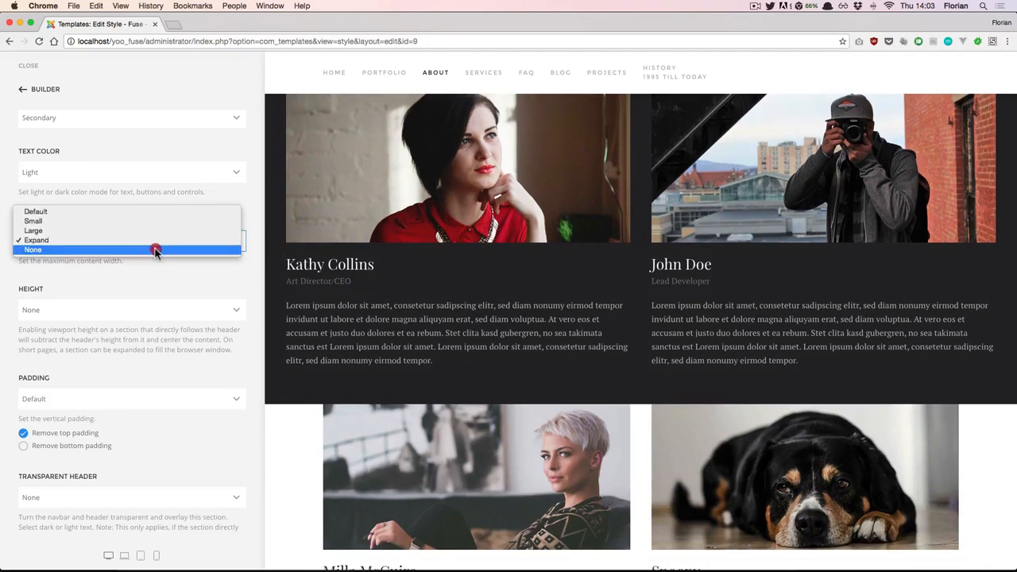
{"action": "left_click", "coordinate": [155, 250]}
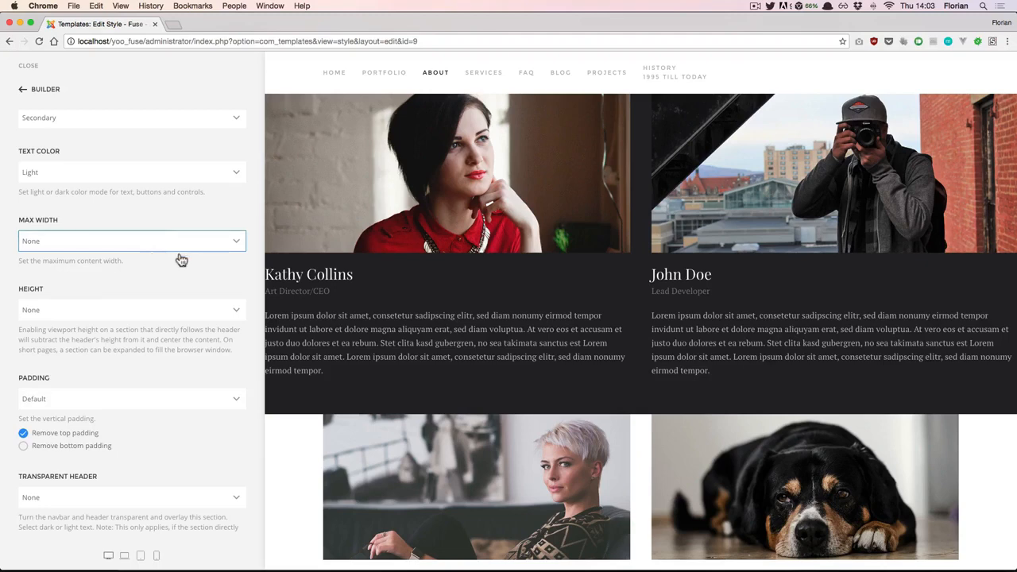
{"action": "scroll", "coordinate": [288, 299], "scroll_direction": "up", "scroll_amount": 2}
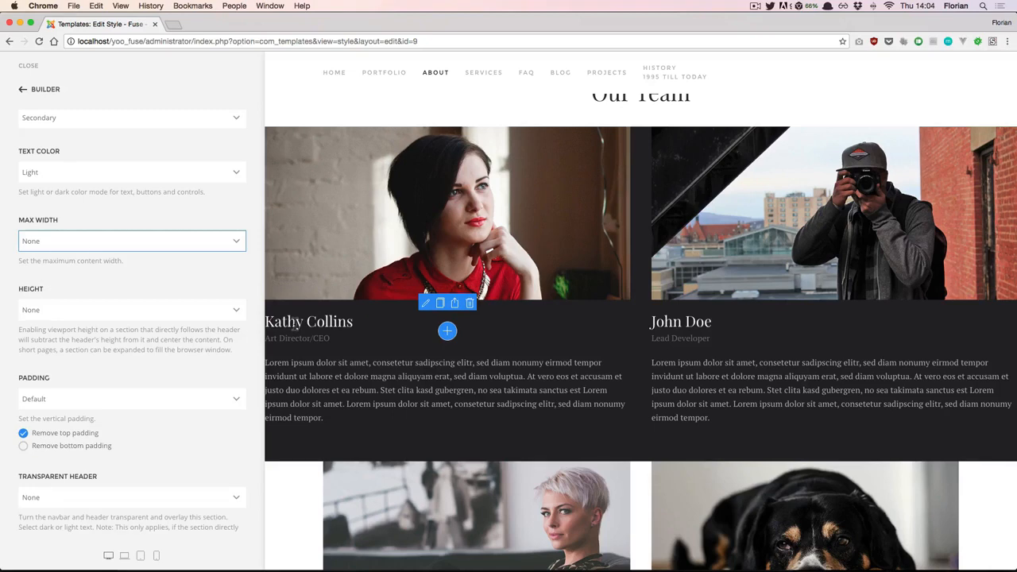
{"action": "left_click", "coordinate": [125, 238]}
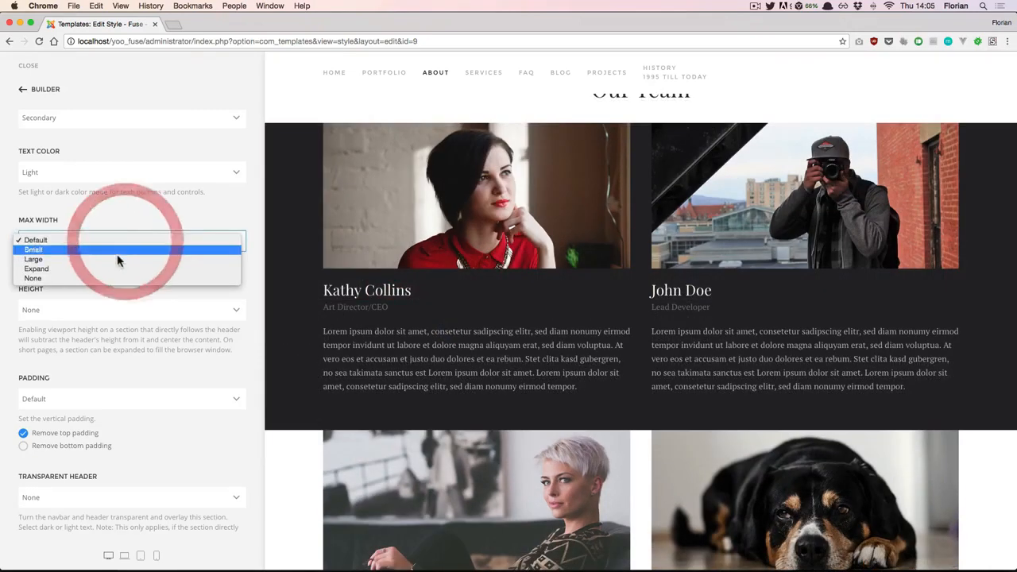
{"action": "left_click", "coordinate": [118, 271]}
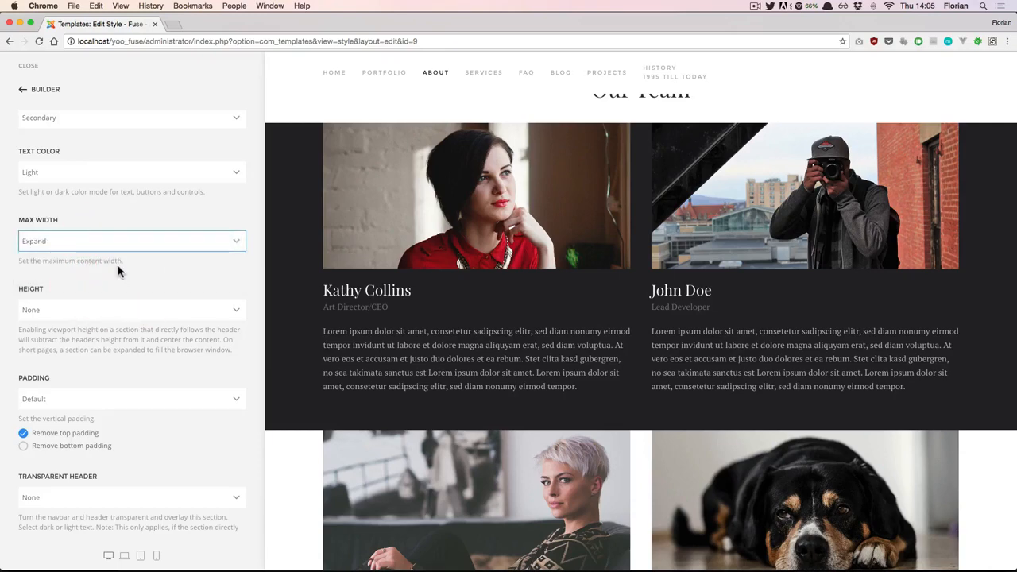
Try the Viewport and Expand heights for the team section and set its height back to None
{"action": "scroll", "coordinate": [118, 271], "scroll_direction": "down", "scroll_amount": 2}
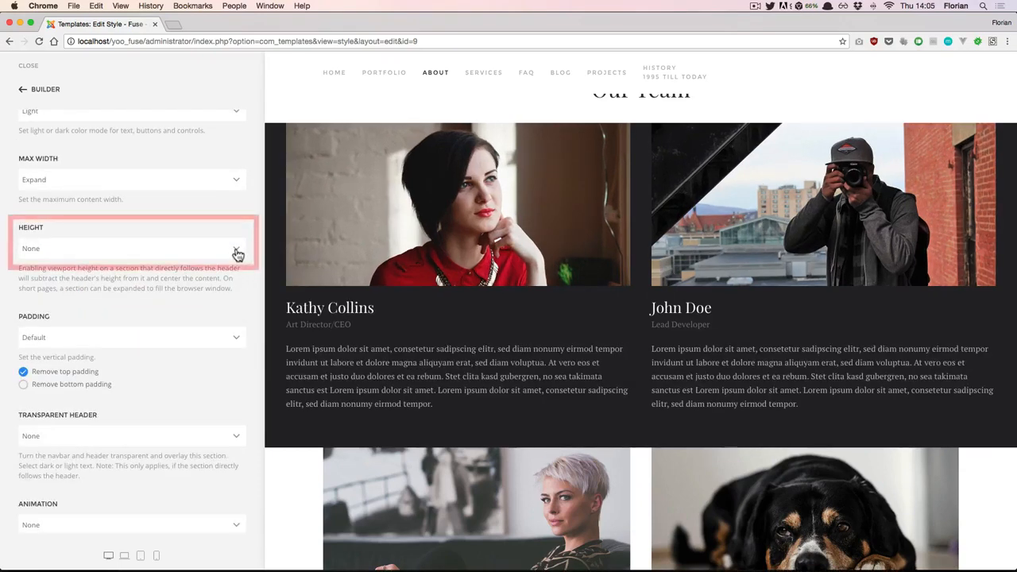
{"action": "left_click", "coordinate": [237, 254]}
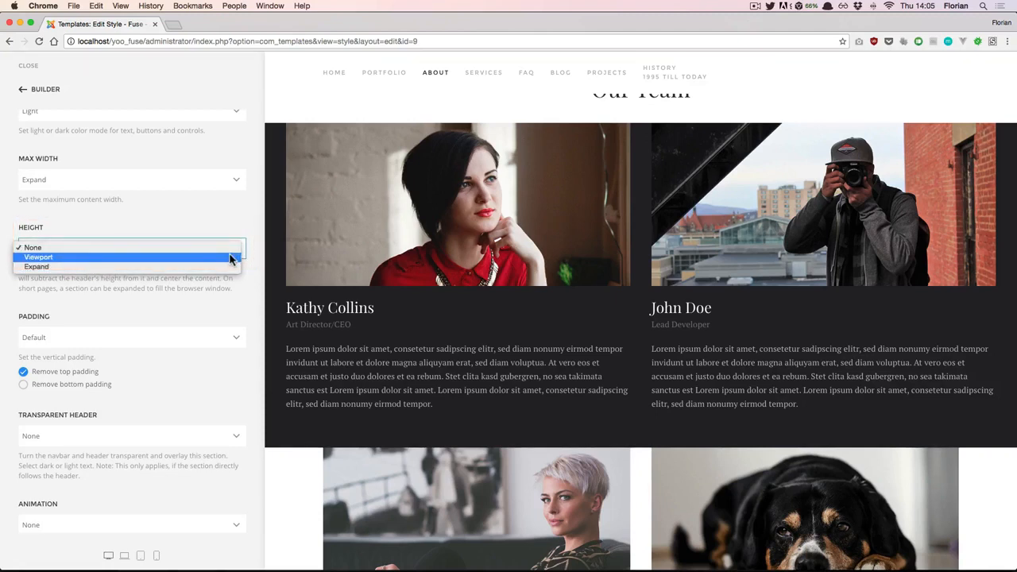
{"action": "left_click", "coordinate": [230, 257]}
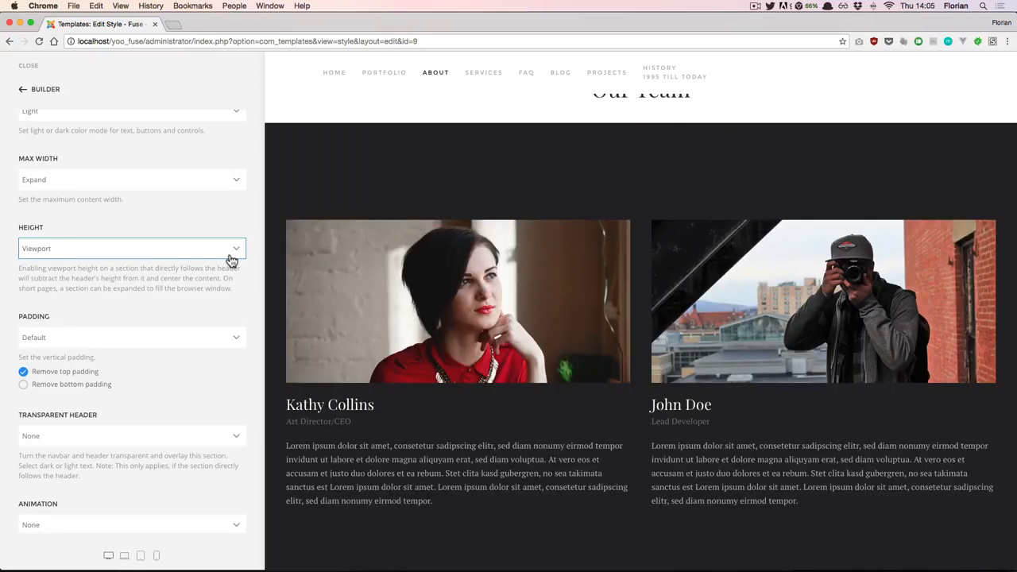
{"action": "left_click", "coordinate": [183, 248]}
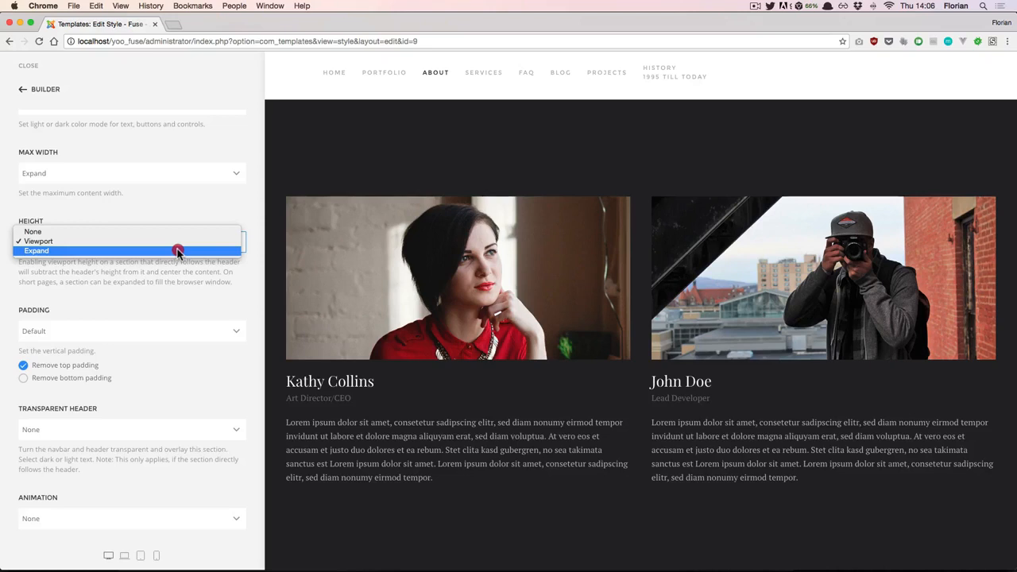
{"action": "left_click", "coordinate": [178, 251]}
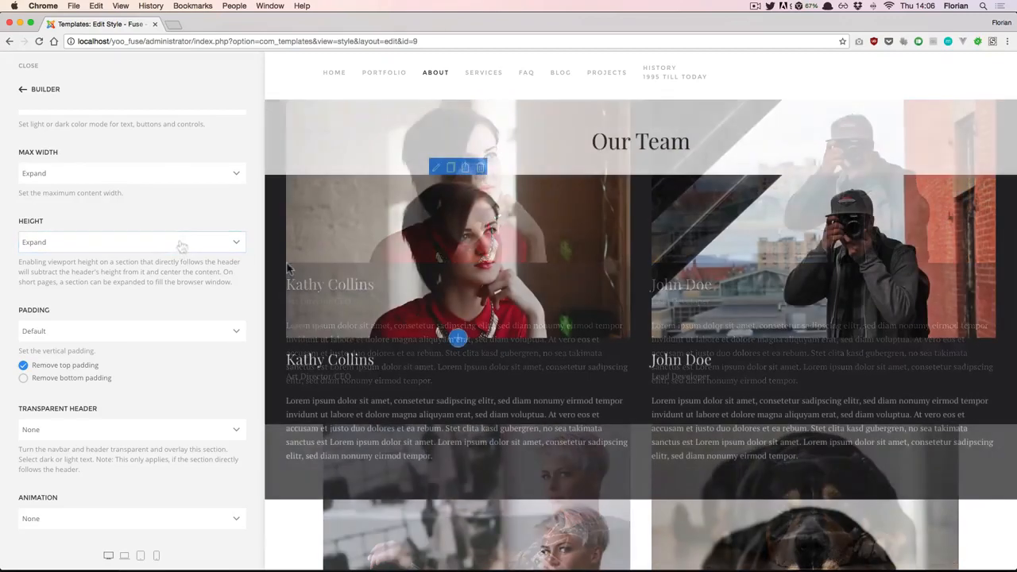
{"action": "left_click", "coordinate": [225, 243]}
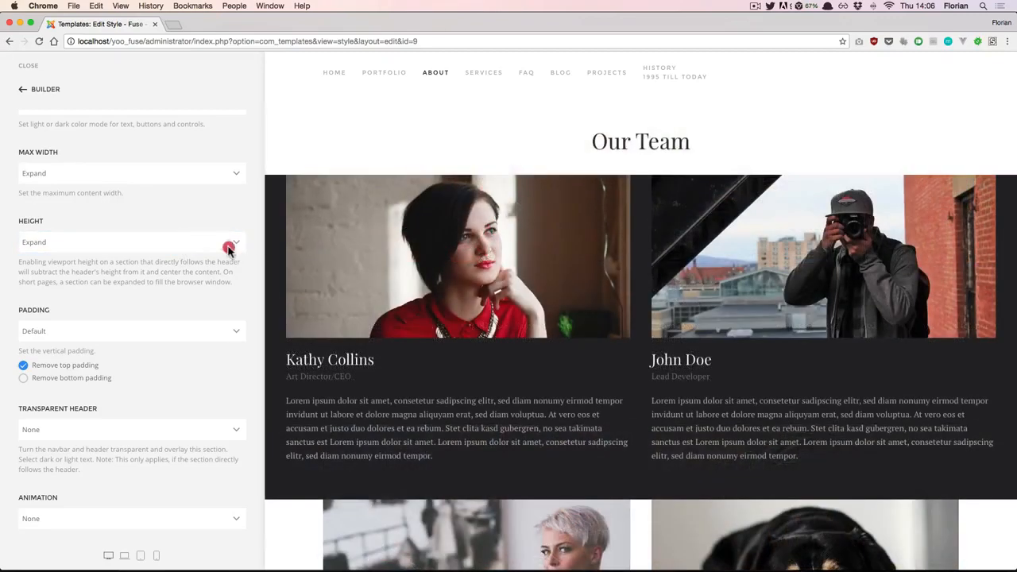
{"action": "left_click", "coordinate": [215, 224]}
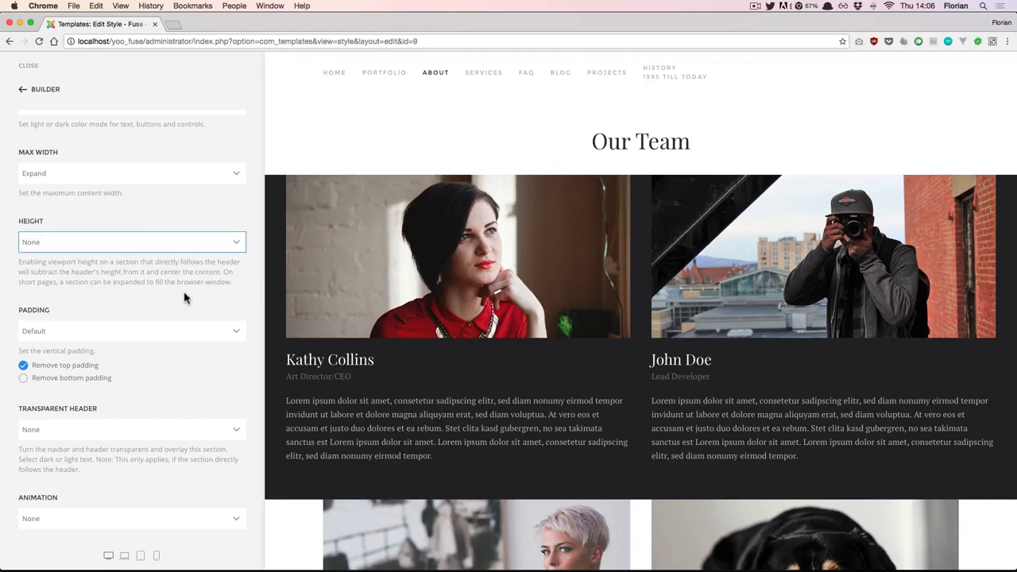
Set the vertical padding of the team section to Large
{"action": "scroll", "coordinate": [242, 282], "scroll_direction": "down", "scroll_amount": 2}
{"action": "left_click", "coordinate": [232, 268]}
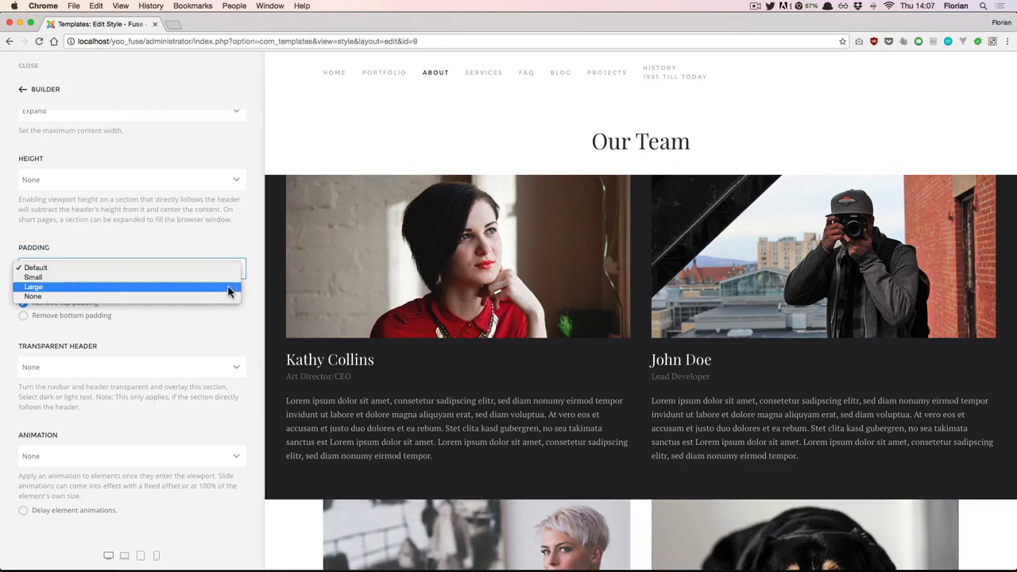
{"action": "left_click", "coordinate": [228, 289]}
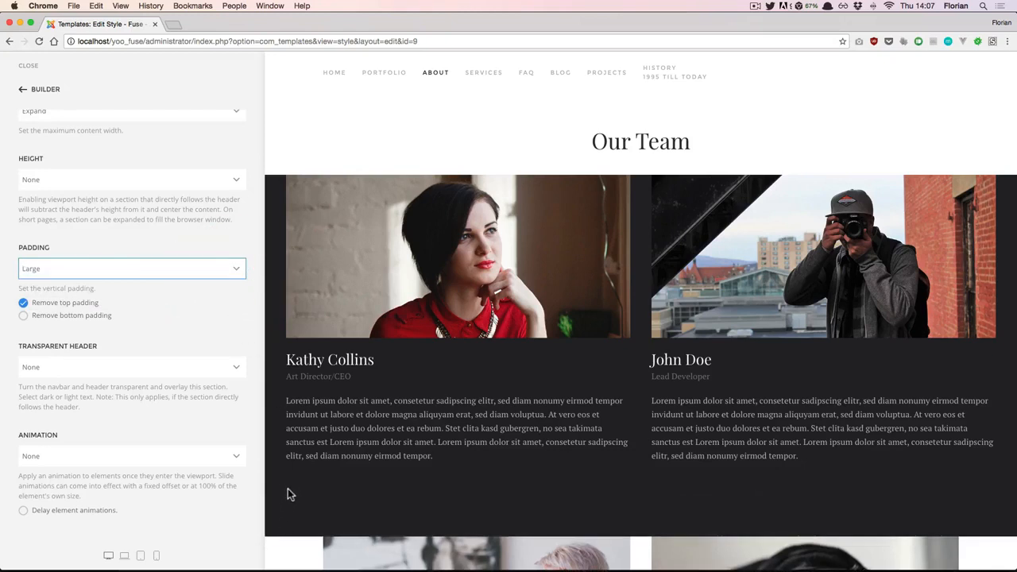
Turn off the removal of the team section's top padding and set its padding to Default
{"action": "left_click", "coordinate": [105, 298]}
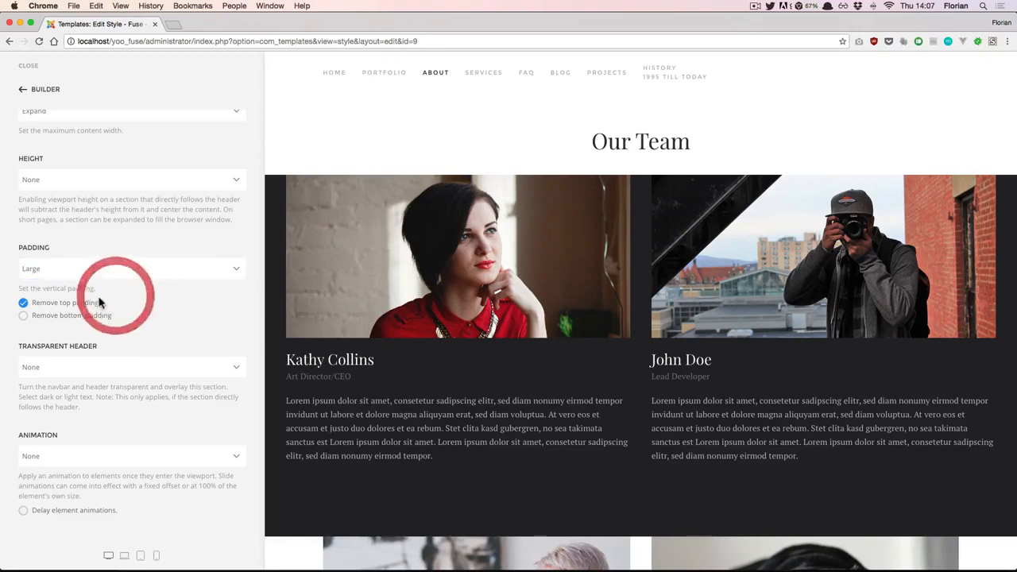
{"action": "left_click", "coordinate": [22, 303]}
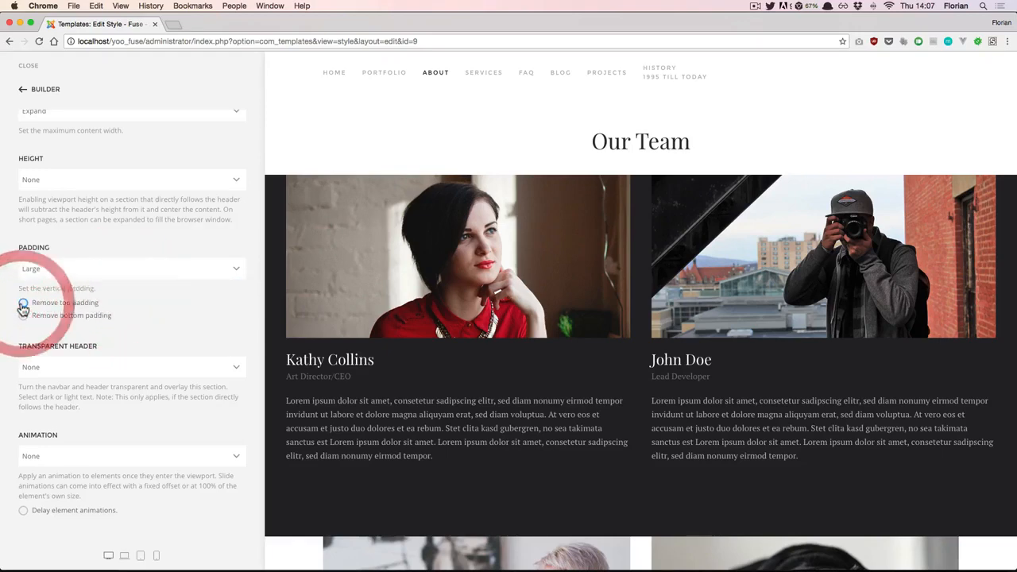
{"action": "left_click", "coordinate": [23, 304]}
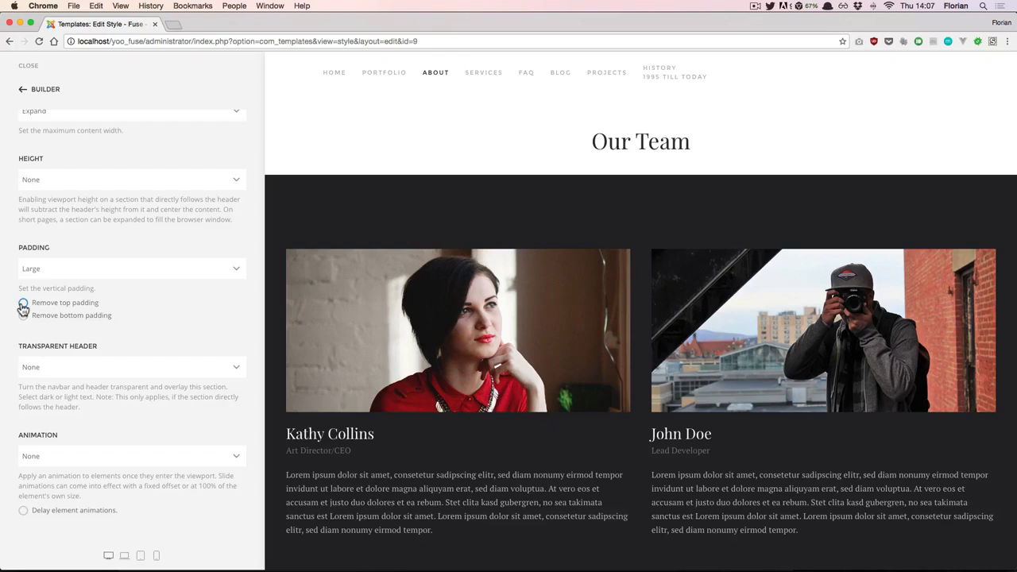
{"action": "left_click", "coordinate": [79, 270]}
{"action": "left_click", "coordinate": [70, 248]}
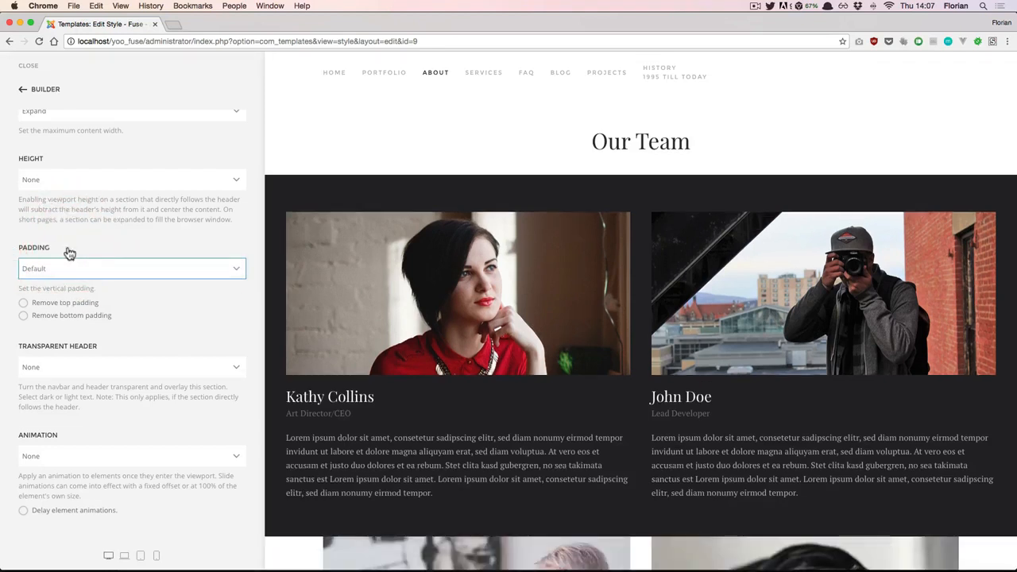
Return to the builder overview and move the dark team section to the top of the About page's layout
{"action": "scroll", "coordinate": [171, 291], "scroll_direction": "down", "scroll_amount": 3}
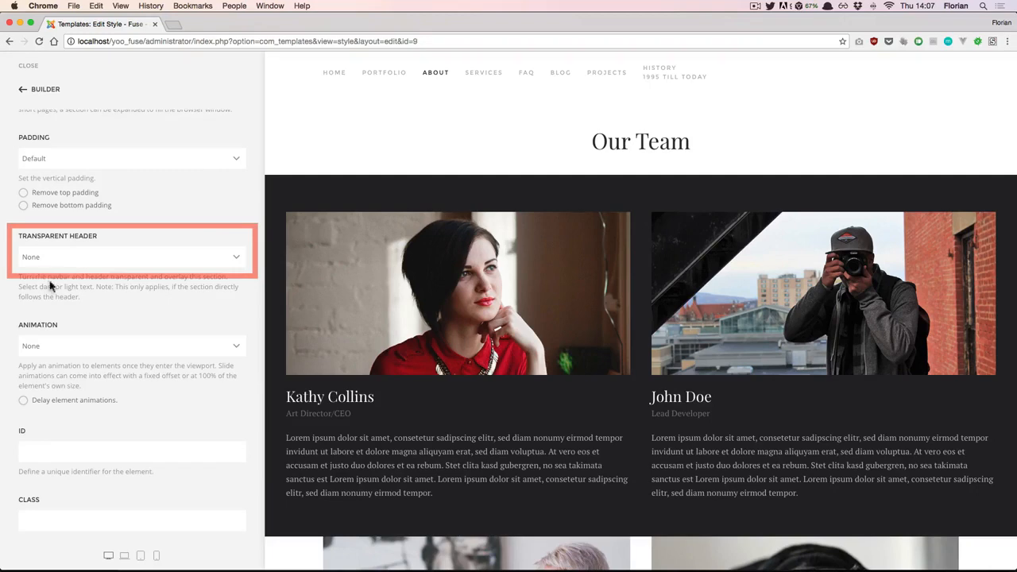
{"action": "left_click", "coordinate": [47, 89]}
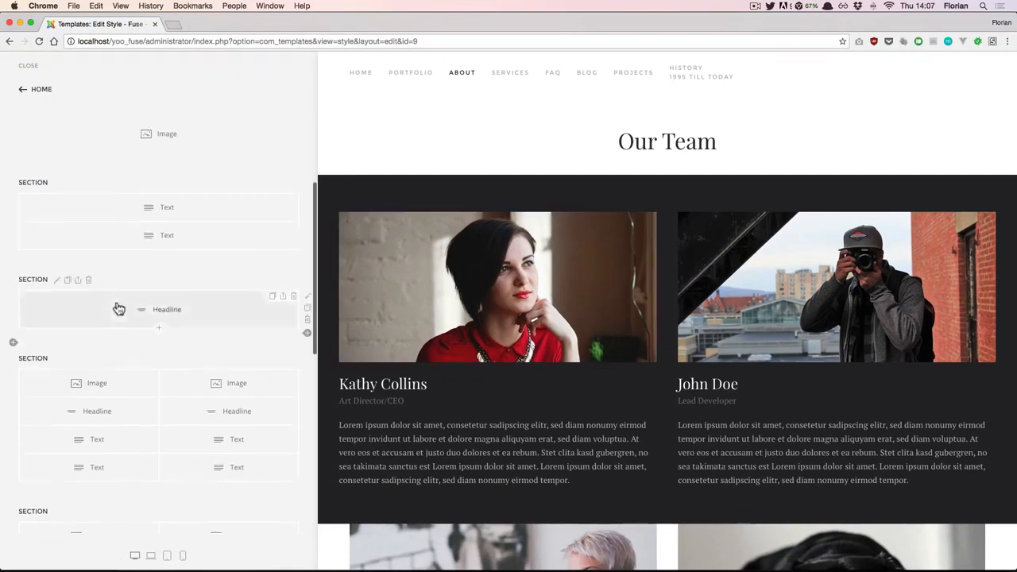
{"action": "scroll", "coordinate": [119, 309], "scroll_direction": "up", "scroll_amount": 3}
{"action": "mouse_move", "coordinate": [39, 486]}
{"action": "left_mouse_down"}
{"action": "mouse_move", "coordinate": [51, 306]}
{"action": "mouse_move", "coordinate": [42, 137]}
{"action": "left_mouse_up"}
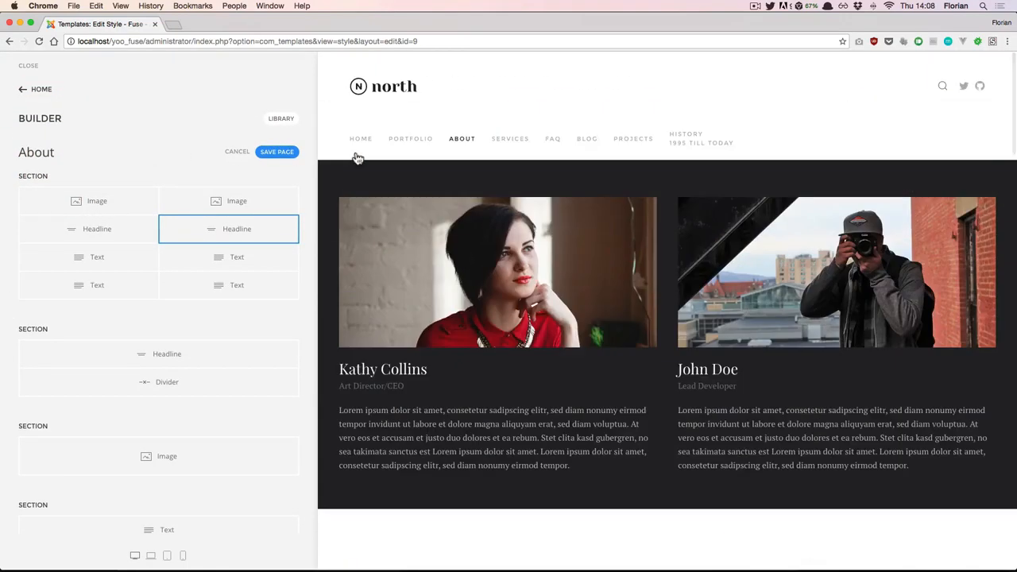
Open the settings of the About page's first section and set its transparent header to Overlay (Light)
{"action": "mouse_move", "coordinate": [52, 186]}
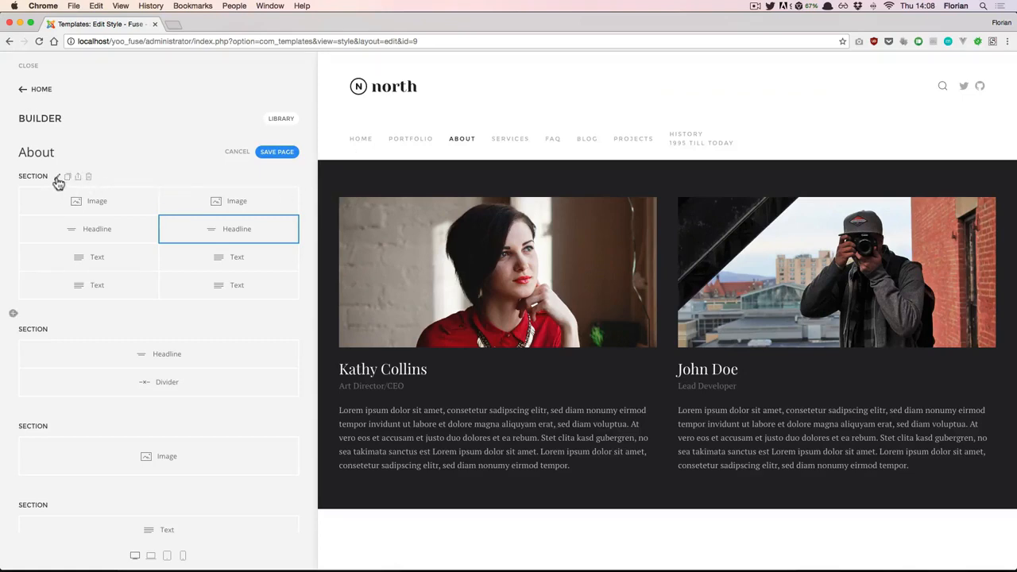
{"action": "left_click", "coordinate": [59, 179]}
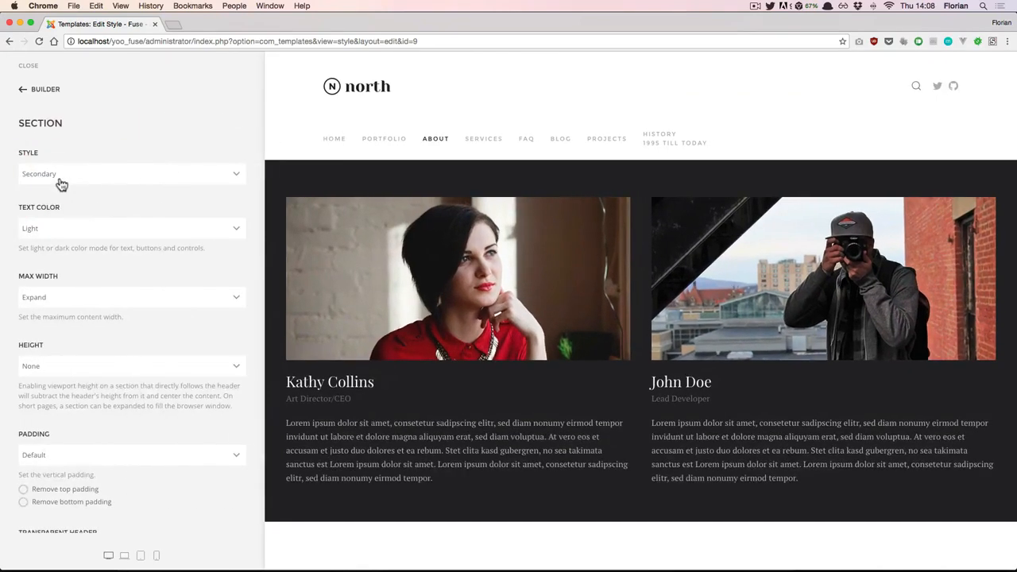
{"action": "scroll", "coordinate": [177, 341], "scroll_direction": "down", "scroll_amount": 5}
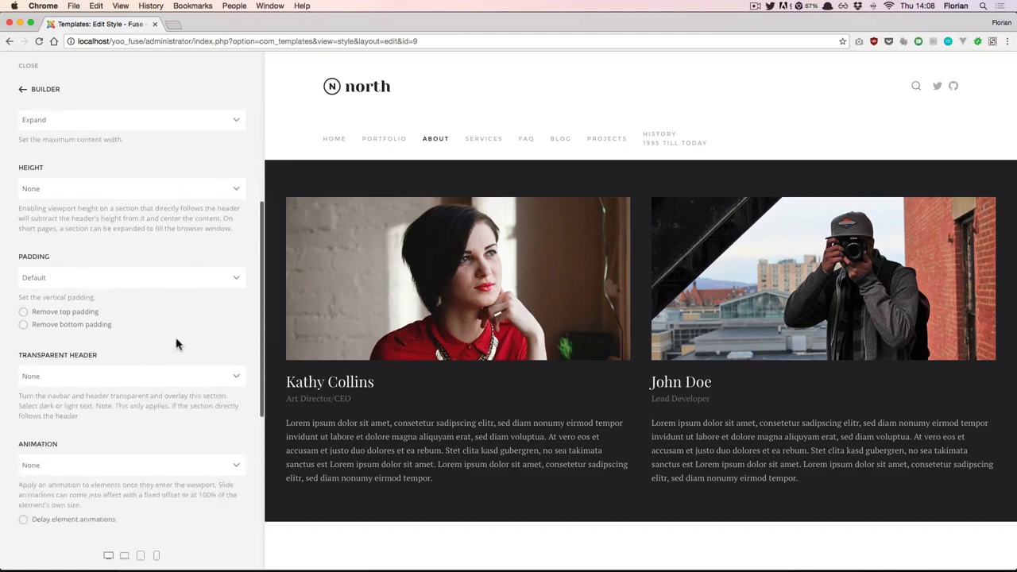
{"action": "left_click", "coordinate": [201, 311]}
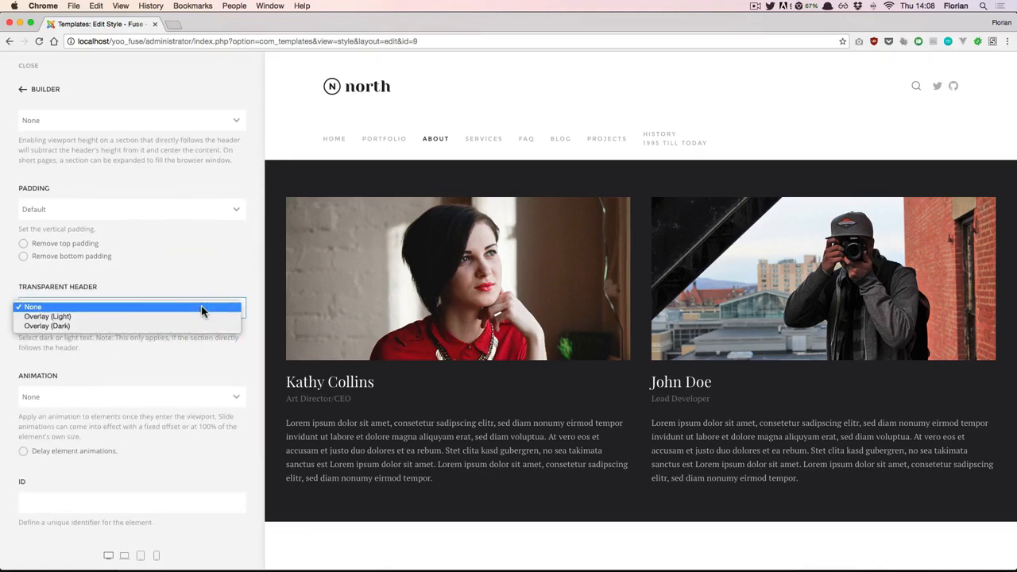
{"action": "left_click", "coordinate": [196, 316]}
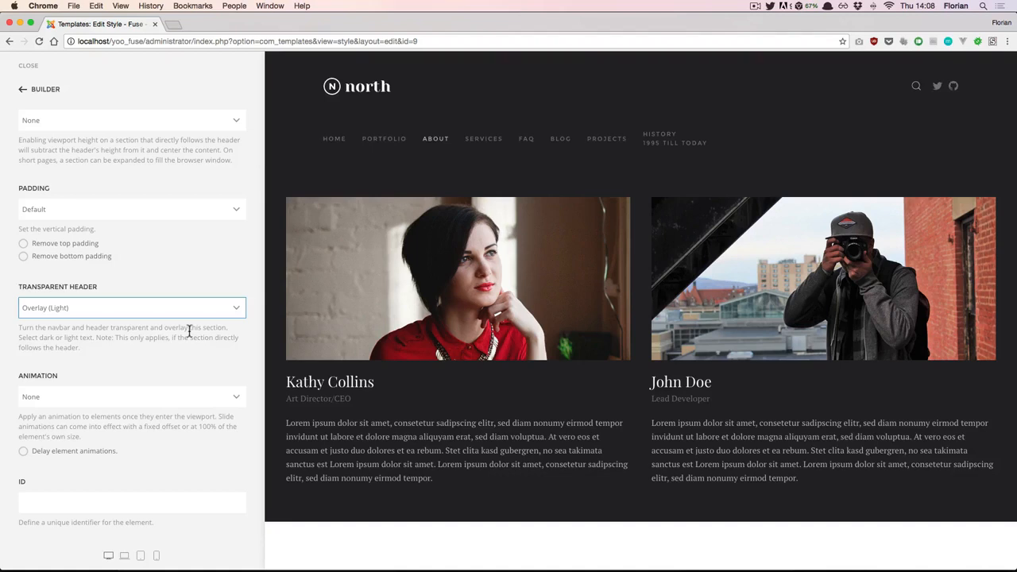
{"action": "left_click", "coordinate": [185, 336]}
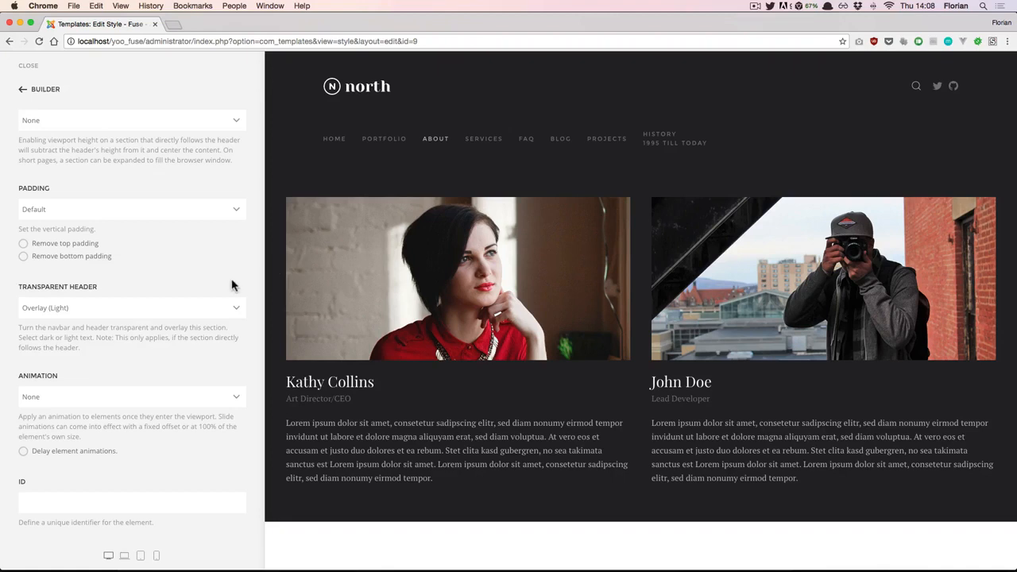
Try the Image style for the team section with section-background.jpg from the demo folder as its background
{"action": "scroll", "coordinate": [231, 285], "scroll_direction": "up", "scroll_amount": 5}
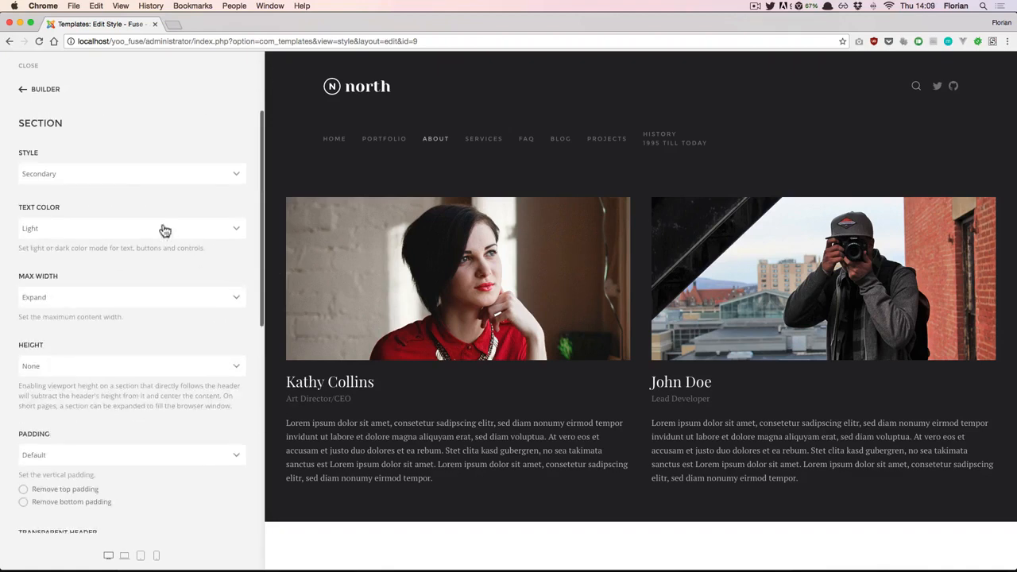
{"action": "left_click", "coordinate": [115, 177]}
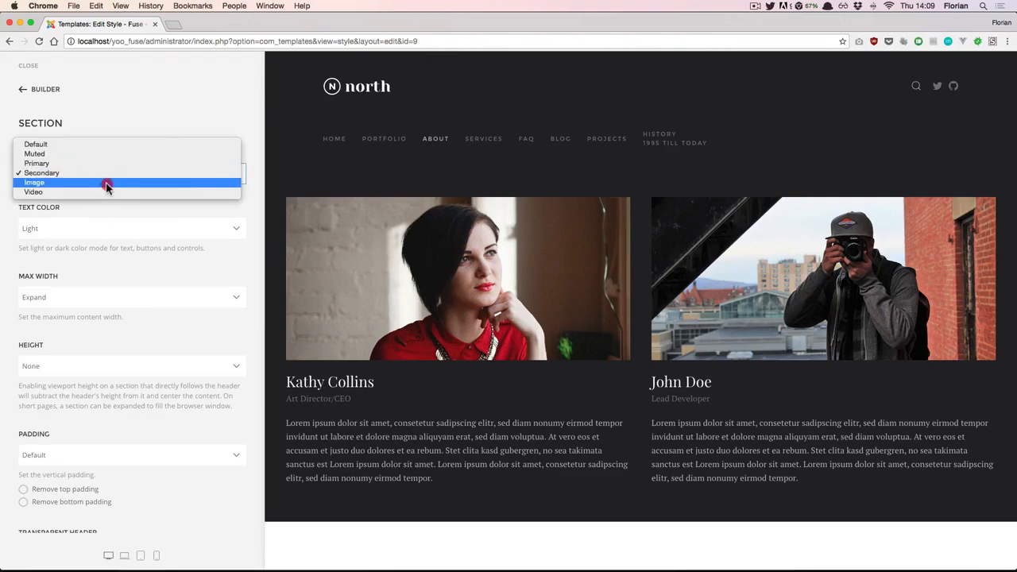
{"action": "left_click", "coordinate": [103, 185]}
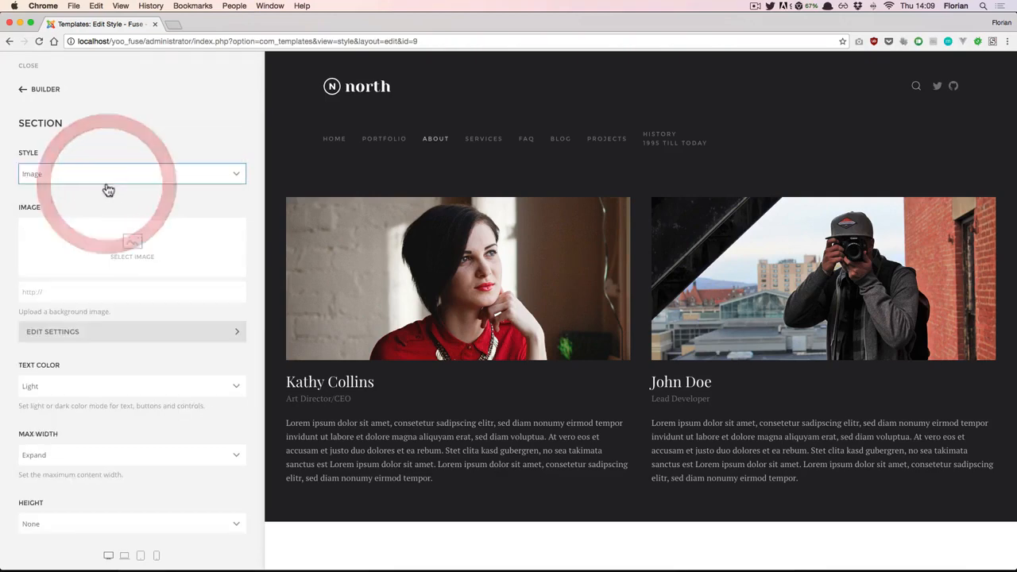
{"action": "left_click", "coordinate": [120, 240]}
{"action": "left_click", "coordinate": [266, 243]}
{"action": "left_click", "coordinate": [274, 238]}
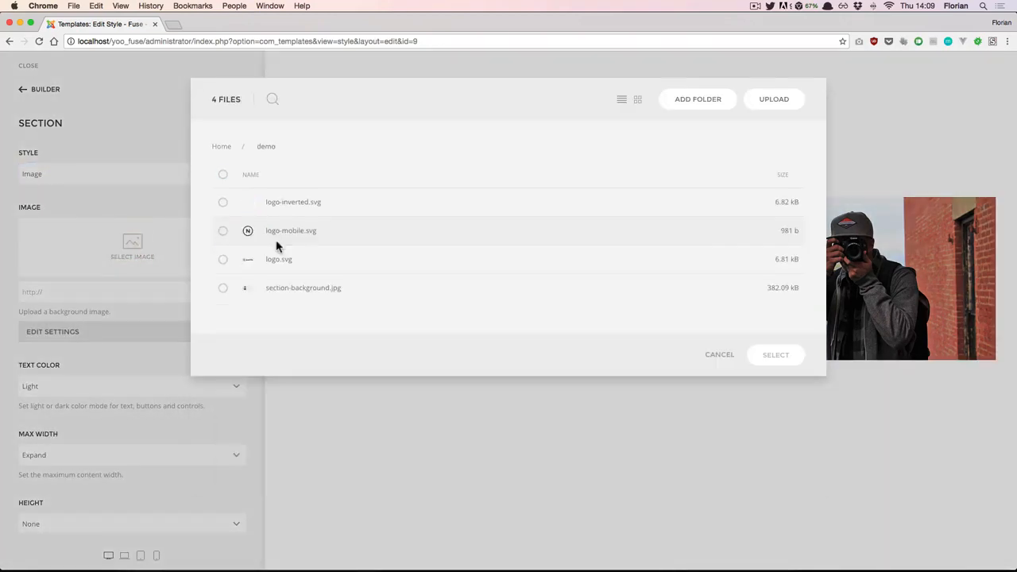
{"action": "left_click", "coordinate": [222, 287]}
{"action": "left_click", "coordinate": [776, 354]}
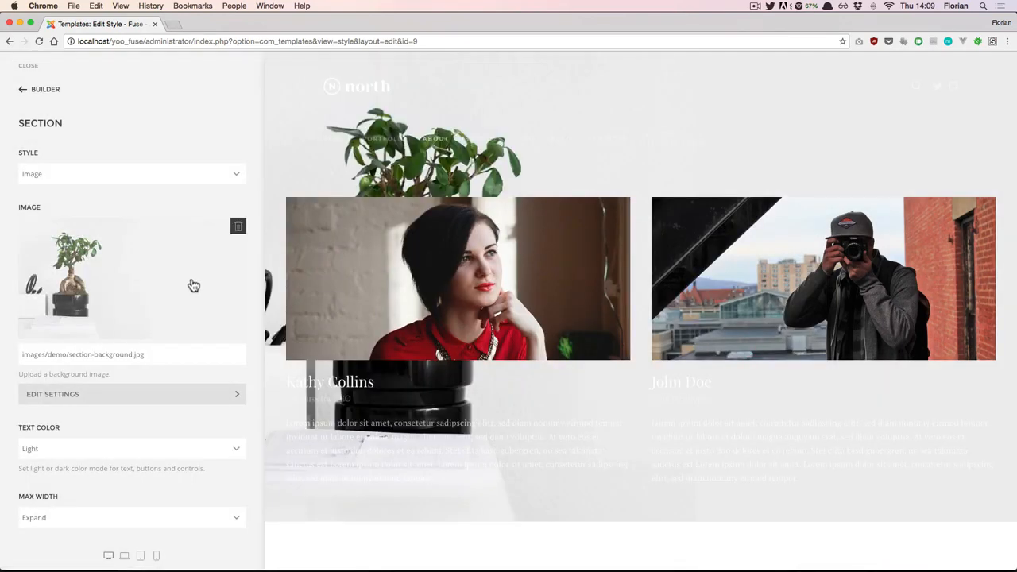
Try a semi-transparent black overlay color with about 0.9 opacity on the section's background image
{"action": "left_click", "coordinate": [50, 392]}
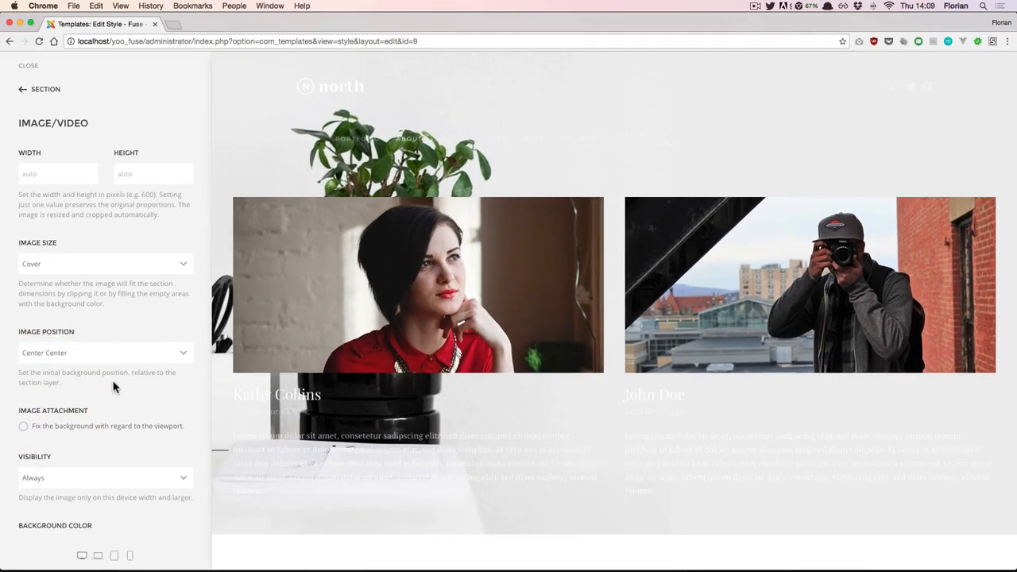
{"action": "scroll", "coordinate": [112, 383], "scroll_direction": "down", "scroll_amount": 5}
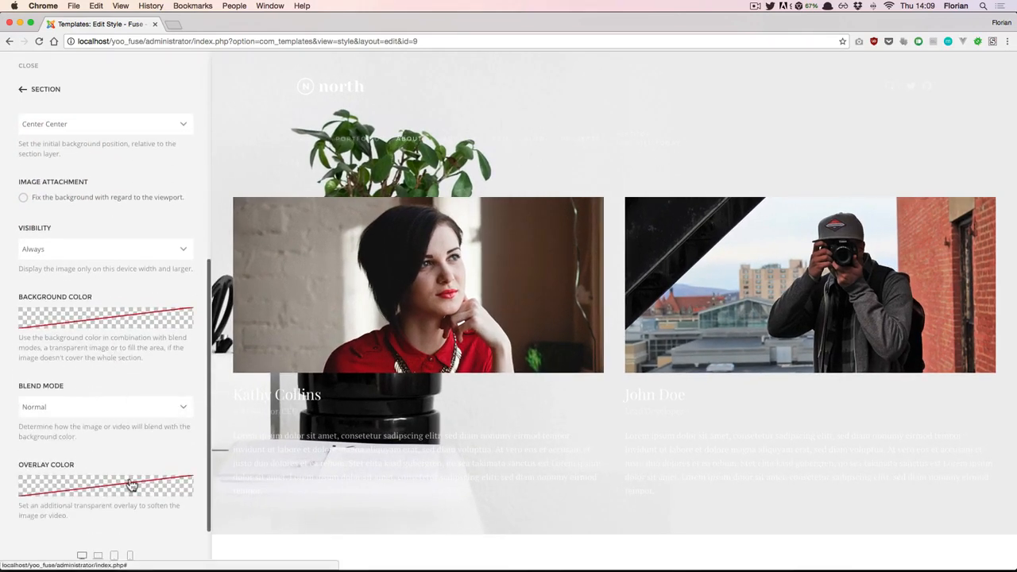
{"action": "left_click", "coordinate": [132, 489]}
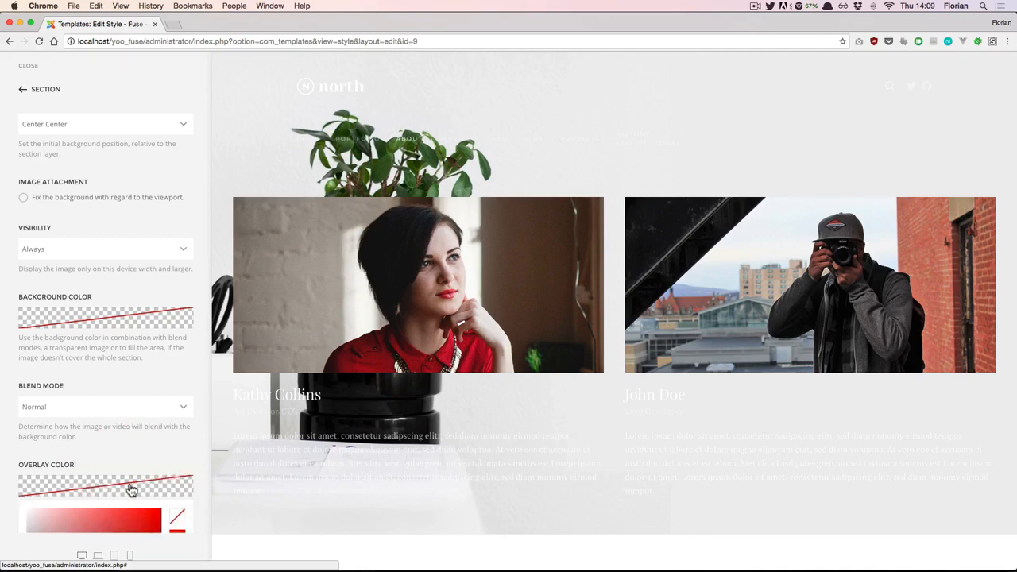
{"action": "scroll", "coordinate": [131, 488], "scroll_direction": "down", "scroll_amount": 4}
{"action": "left_click_drag", "start_coordinate": [131, 455], "coordinate": [175, 486]}
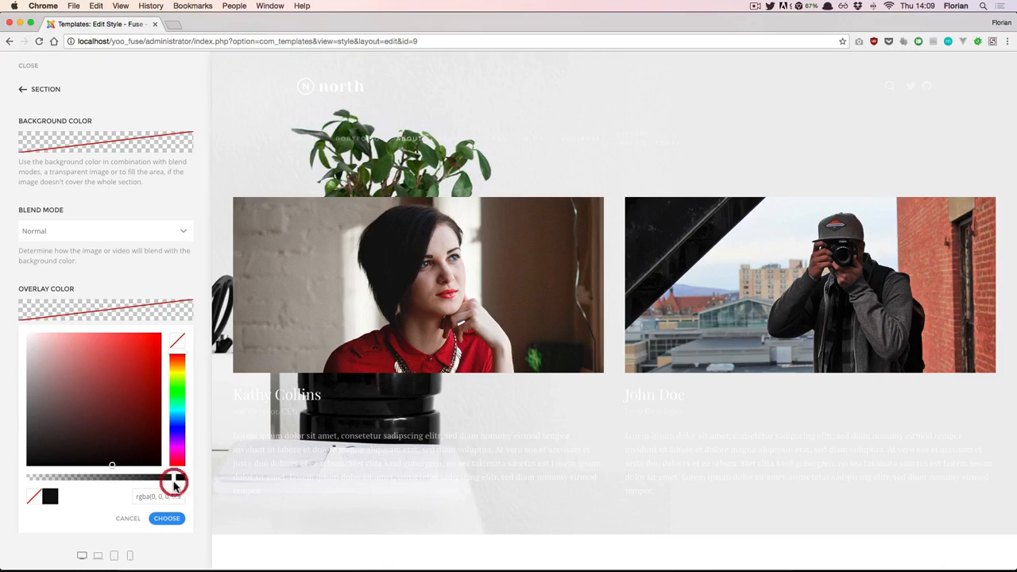
{"action": "left_click", "coordinate": [169, 480]}
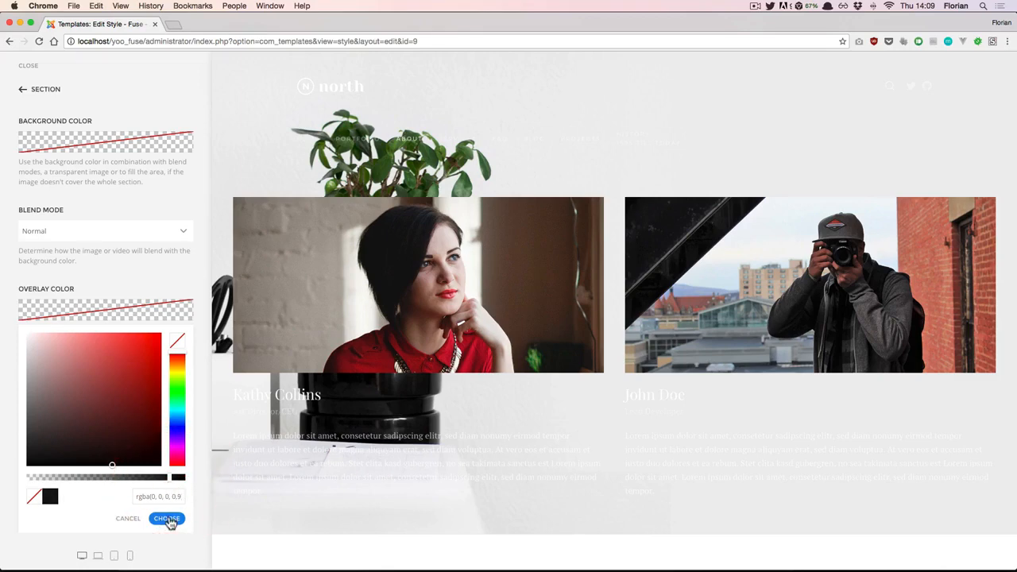
{"action": "left_click", "coordinate": [168, 519]}
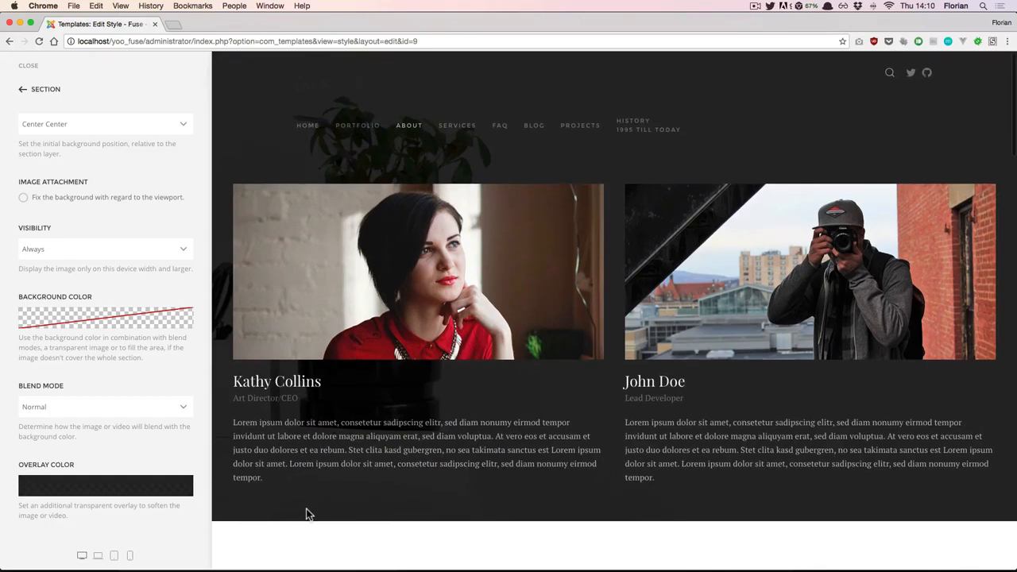
{"action": "scroll", "coordinate": [309, 515], "scroll_direction": "up", "scroll_amount": 1}
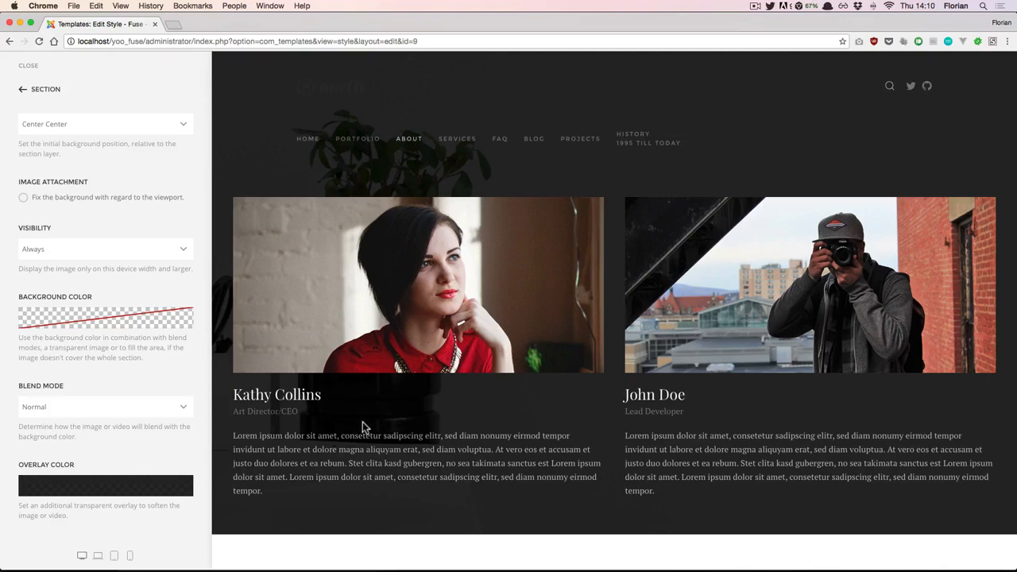
Return to the section settings and set the style back to Secondary
{"action": "left_click", "coordinate": [46, 89]}
{"action": "left_click", "coordinate": [88, 174]}
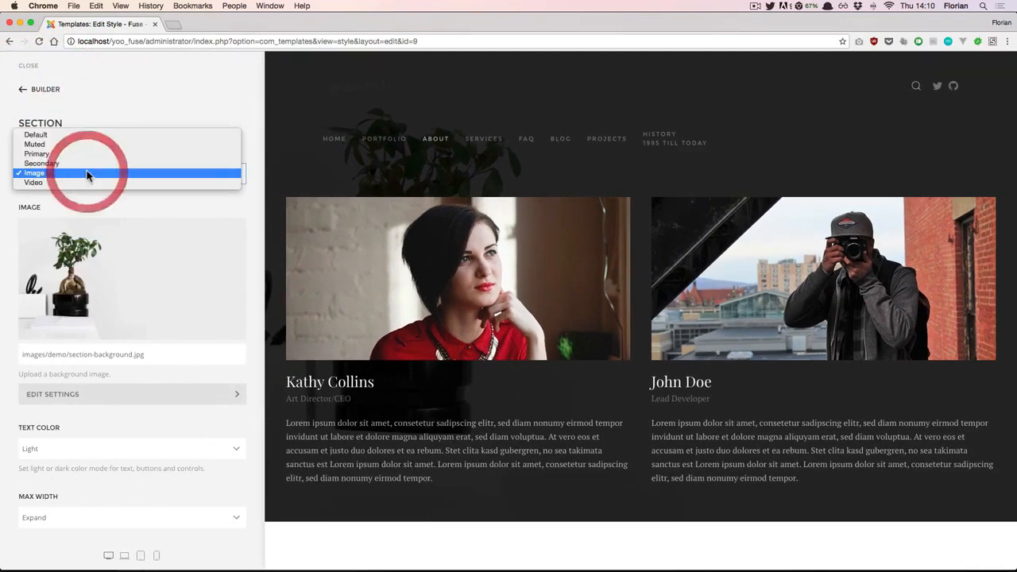
{"action": "left_click", "coordinate": [88, 166]}
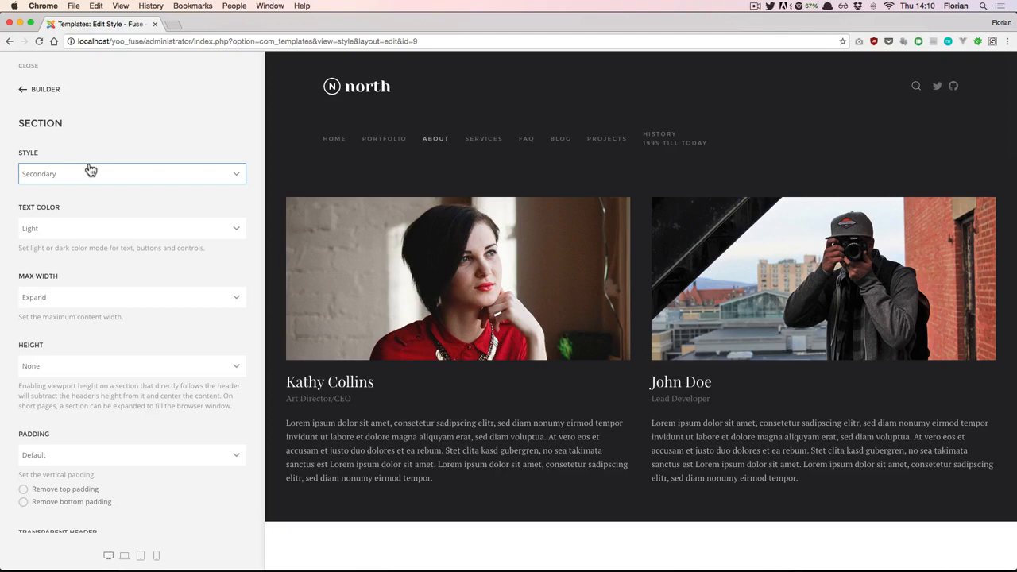
Set the section's animation to Slide Left Medium, enable delayed element animations and return to the builder overview
{"action": "scroll", "coordinate": [98, 136], "scroll_direction": "down", "scroll_amount": 10}
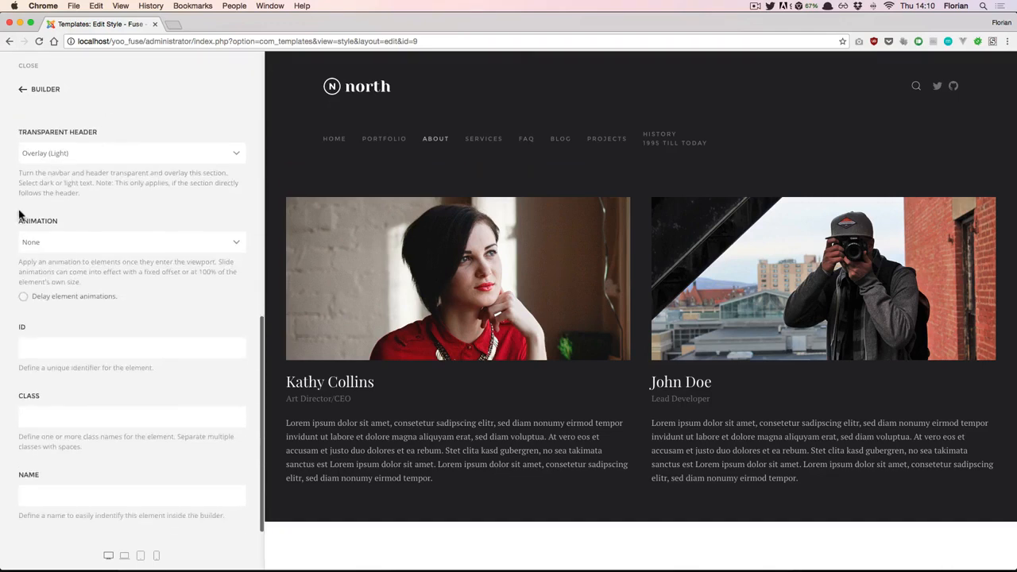
{"action": "left_click", "coordinate": [39, 205]}
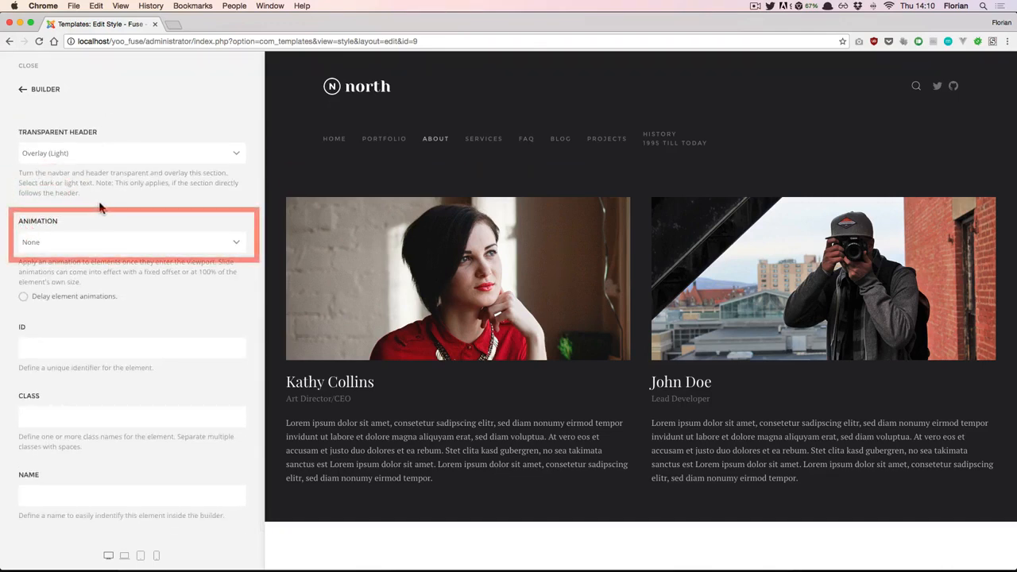
{"action": "left_click", "coordinate": [82, 247]}
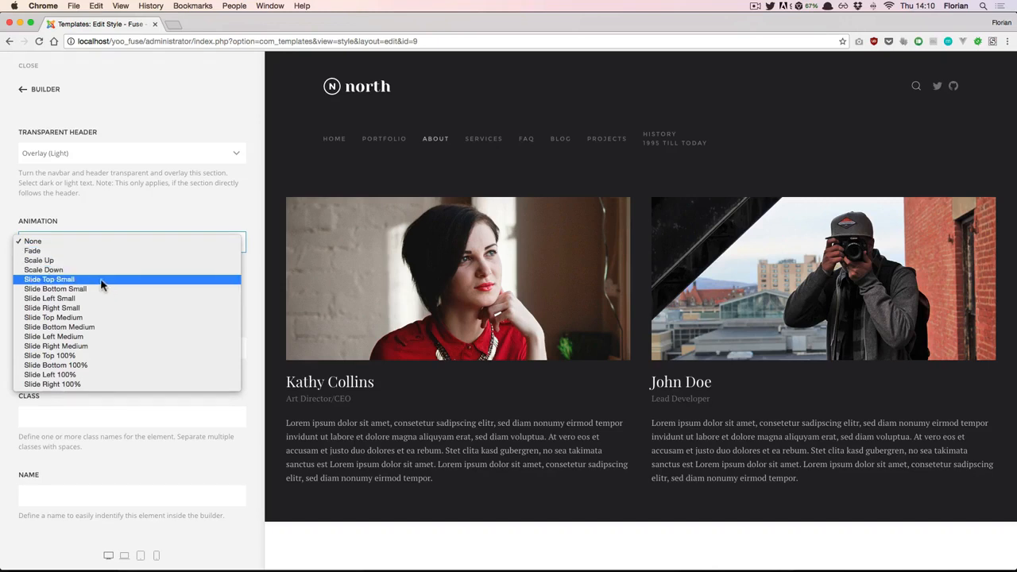
{"action": "left_click", "coordinate": [89, 342]}
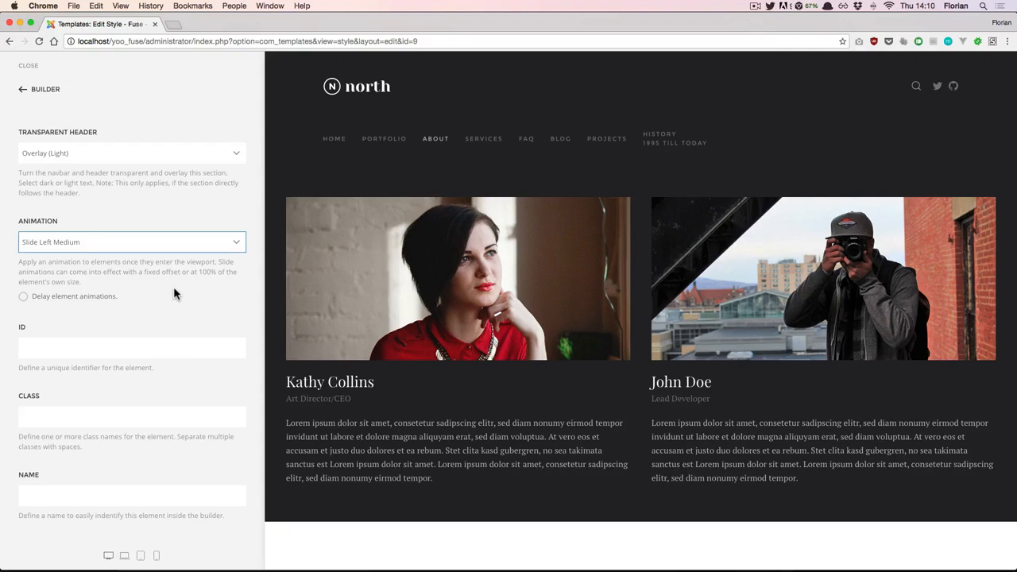
{"action": "left_click", "coordinate": [24, 299]}
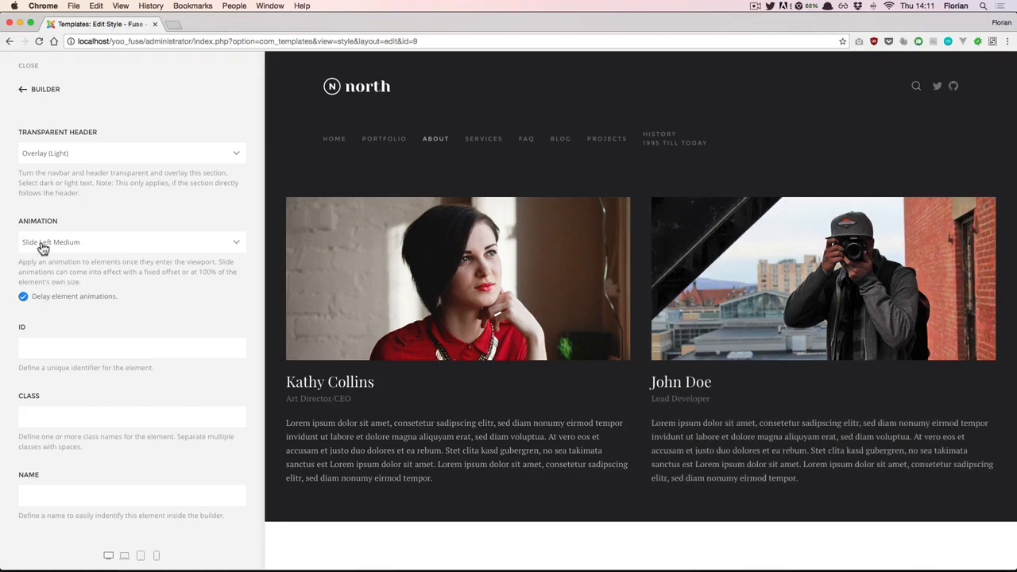
{"action": "left_click", "coordinate": [43, 91]}
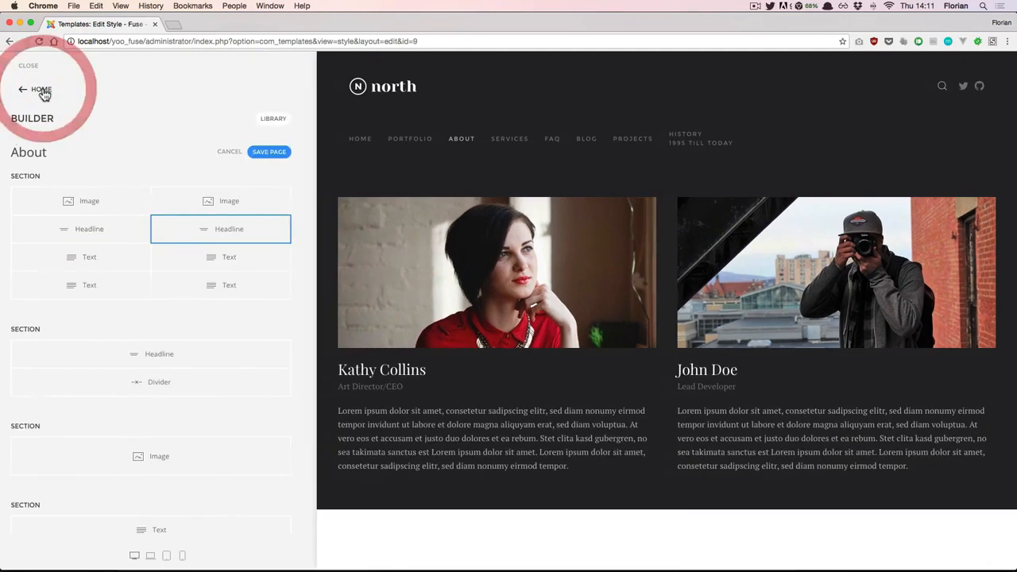
Override the animation of the second column's image with Slide Right Medium and return to the builder overview
{"action": "left_click", "coordinate": [246, 202]}
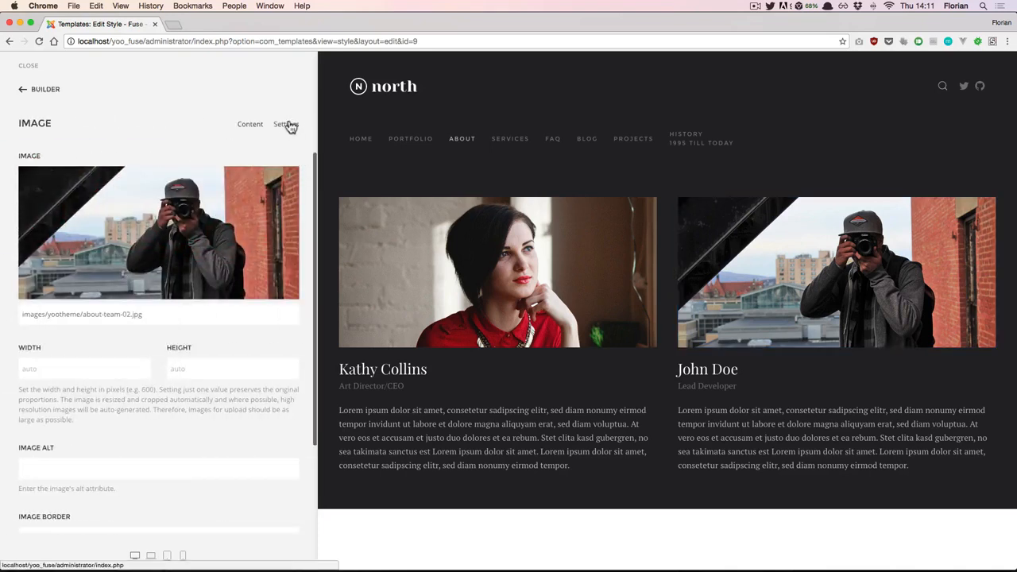
{"action": "left_click", "coordinate": [287, 125]}
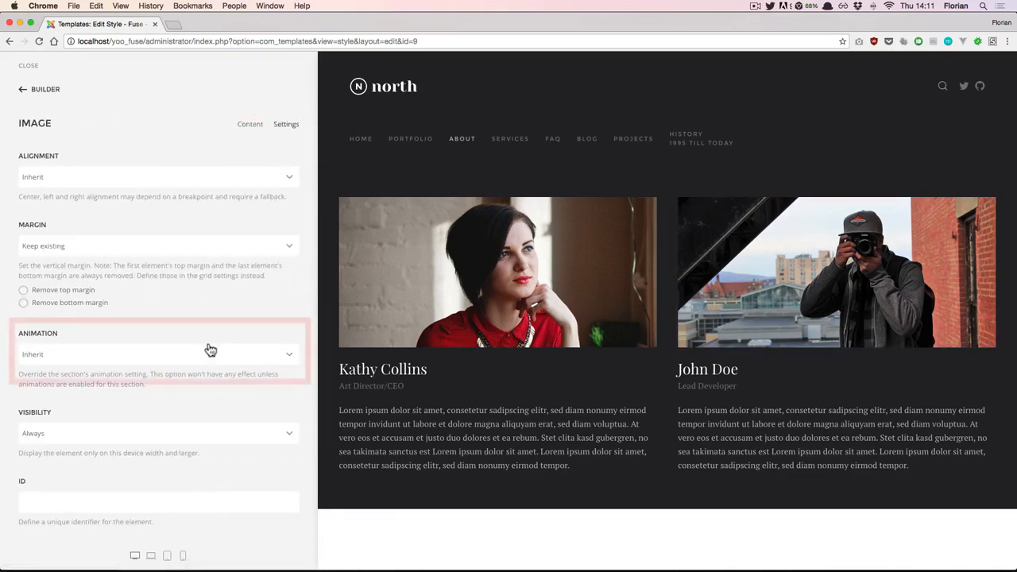
{"action": "left_click", "coordinate": [263, 363]}
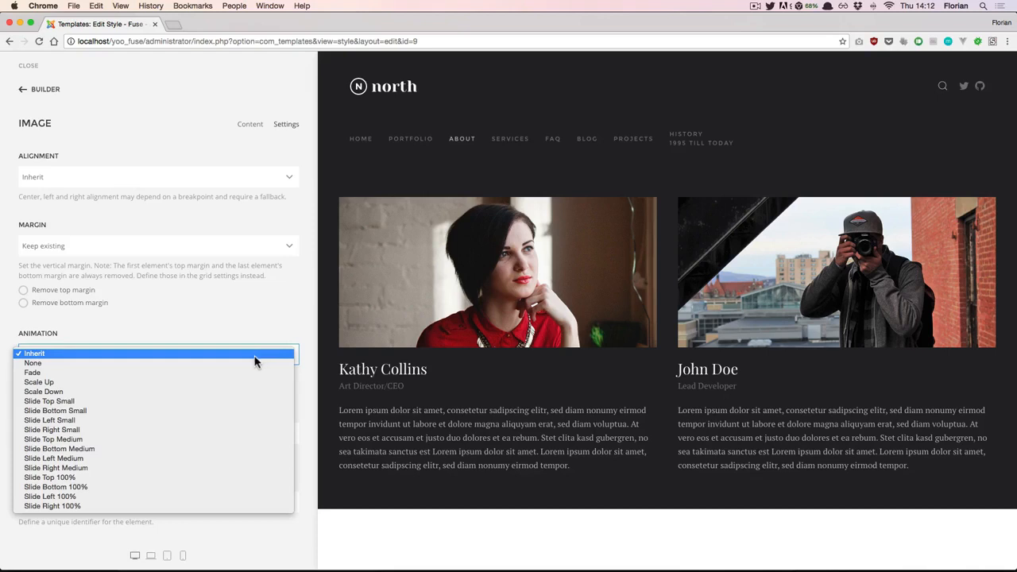
{"action": "left_click", "coordinate": [224, 468]}
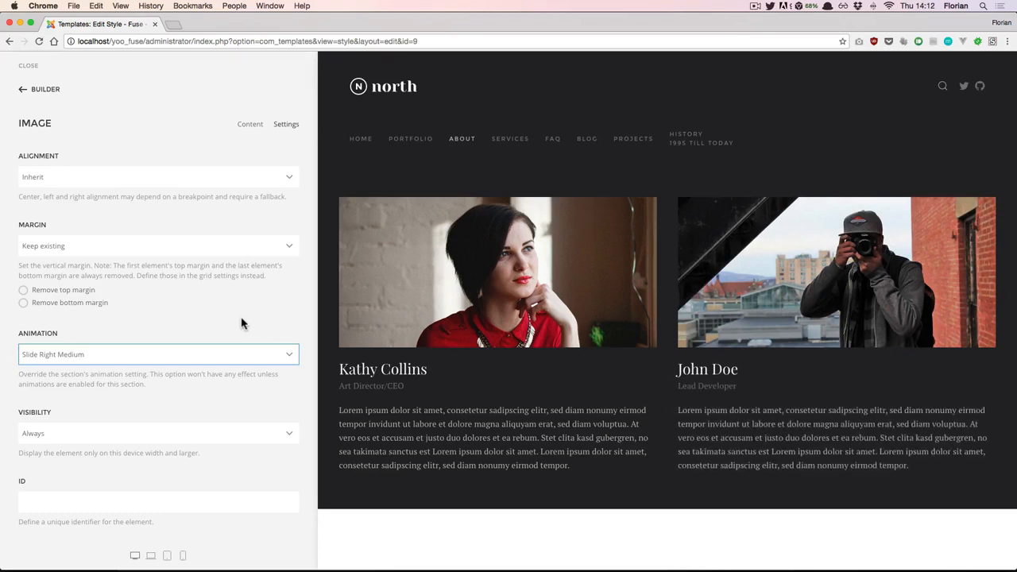
{"action": "left_click", "coordinate": [41, 90]}
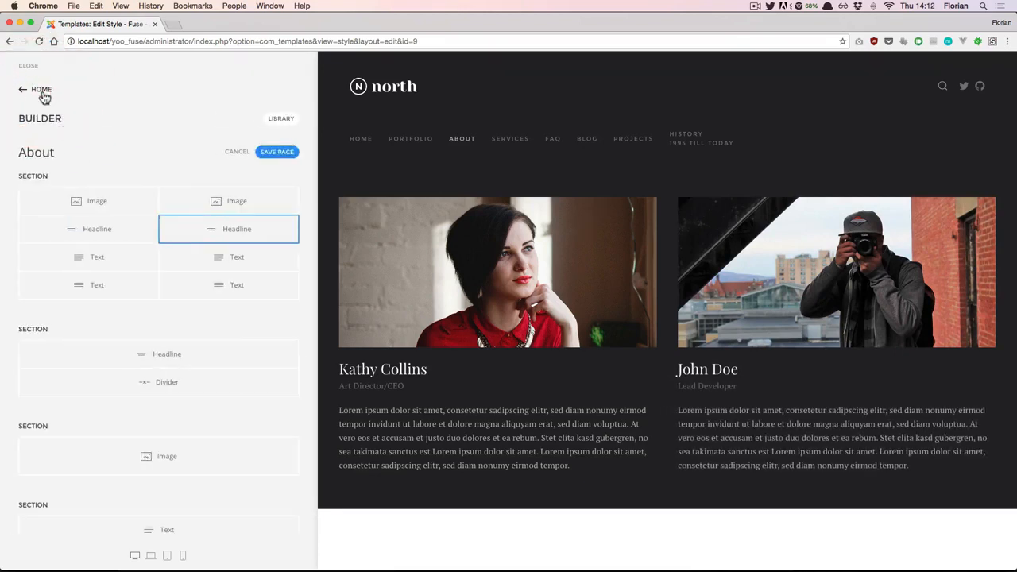
Open the first section's settings and look through its remaining options
{"action": "left_click", "coordinate": [56, 176]}
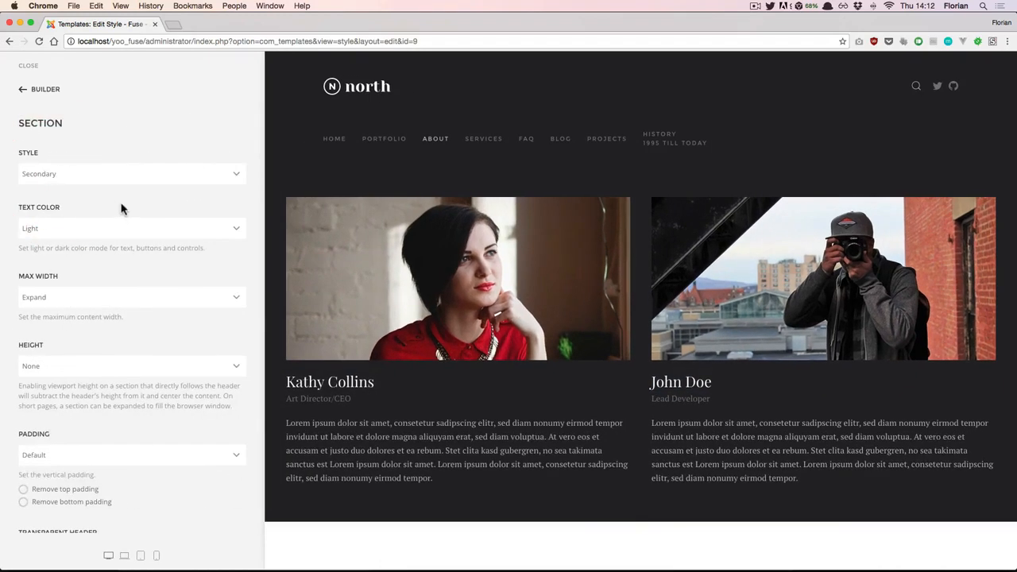
{"action": "scroll", "coordinate": [121, 208], "scroll_direction": "down", "scroll_amount": 10}
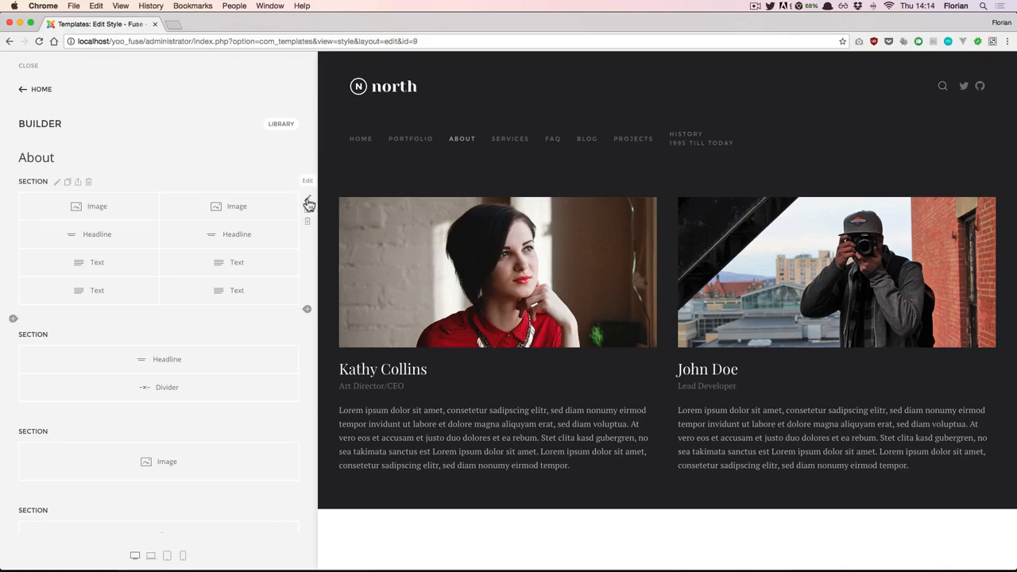
Open the settings of the team section's row and change its grid layout to Fixed-Left
{"action": "left_click", "coordinate": [308, 204]}
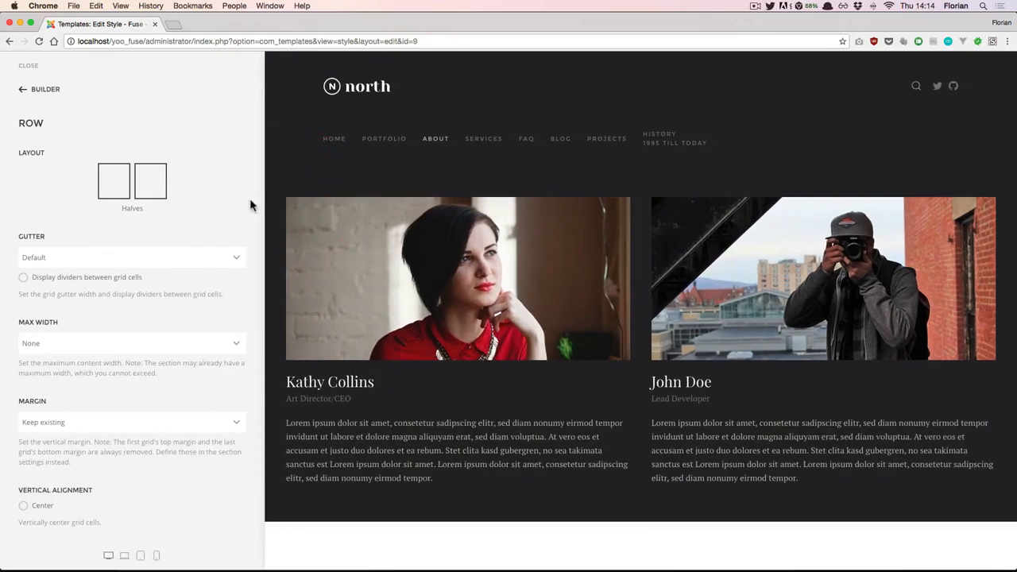
{"action": "left_click", "coordinate": [158, 198]}
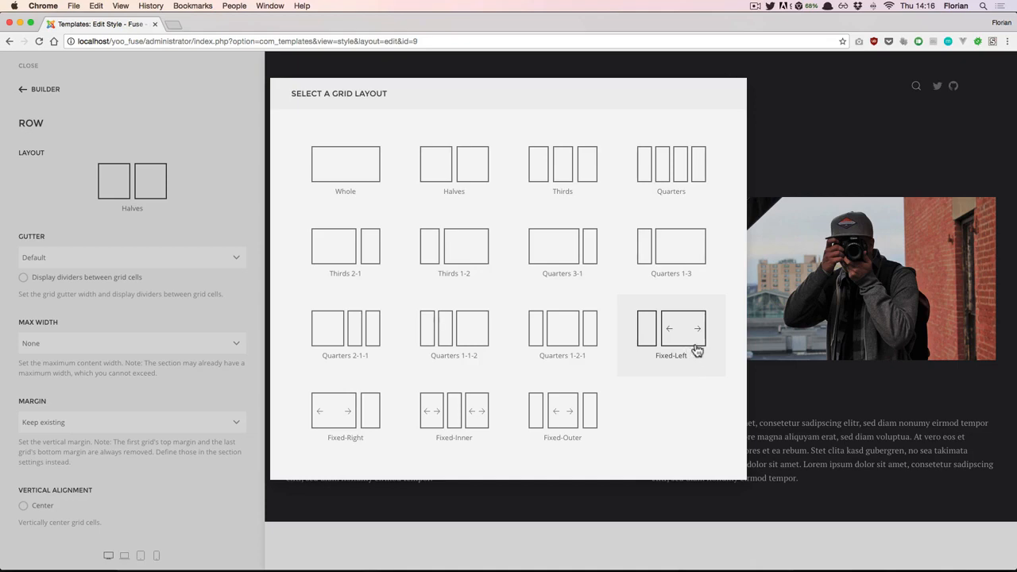
{"action": "left_click", "coordinate": [696, 351]}
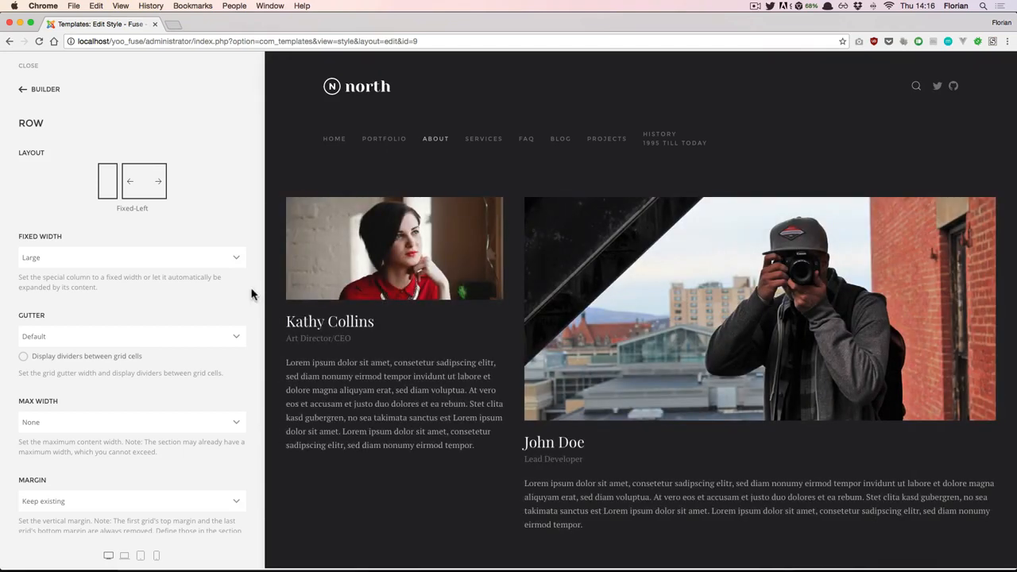
Try the fixed column widths X-Large, XX-Large and Medium for the row, and return to the builder overview
{"action": "left_click", "coordinate": [202, 264]}
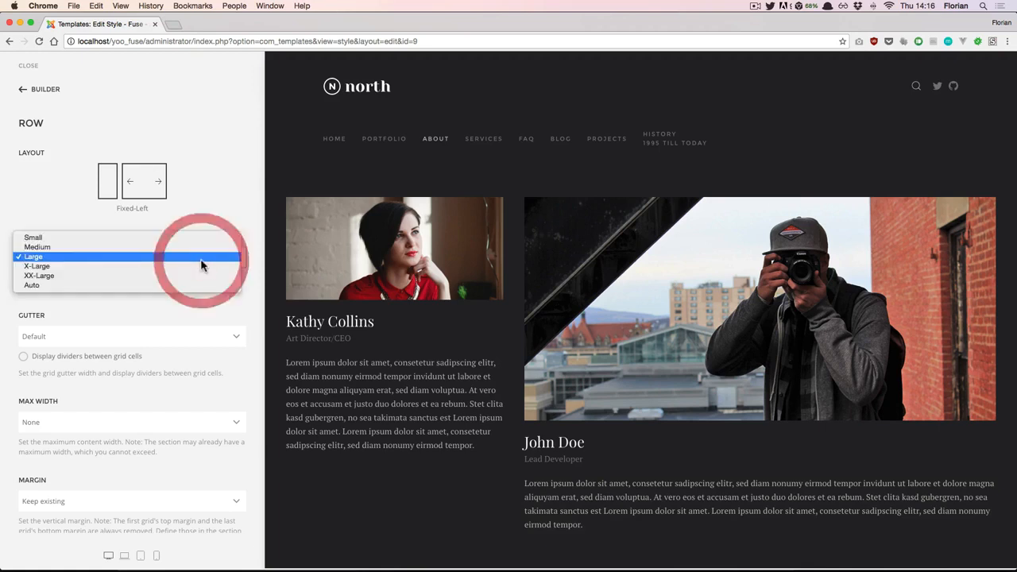
{"action": "left_click", "coordinate": [101, 266]}
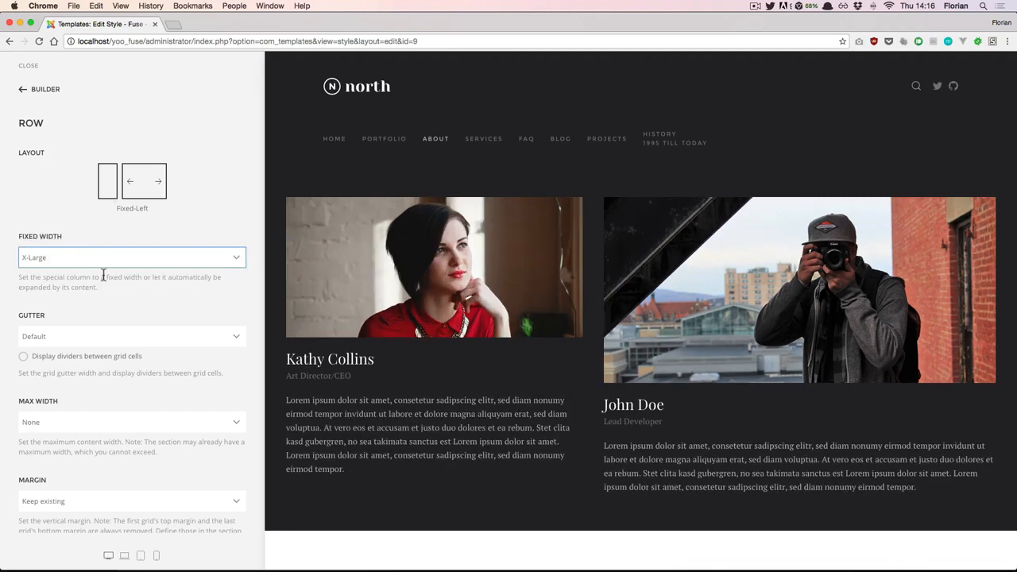
{"action": "left_click", "coordinate": [97, 254]}
{"action": "left_click", "coordinate": [98, 270]}
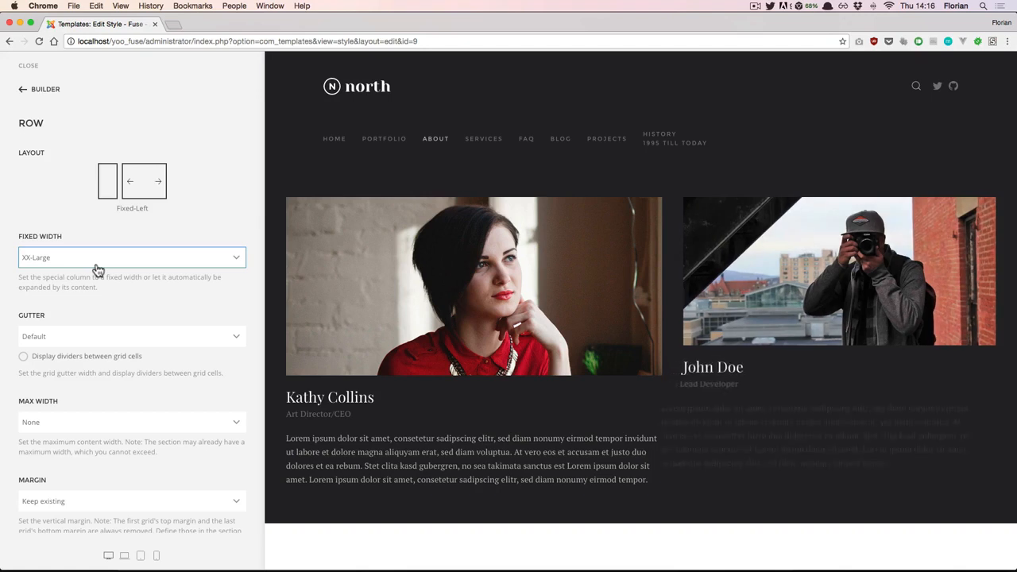
{"action": "left_click", "coordinate": [98, 263]}
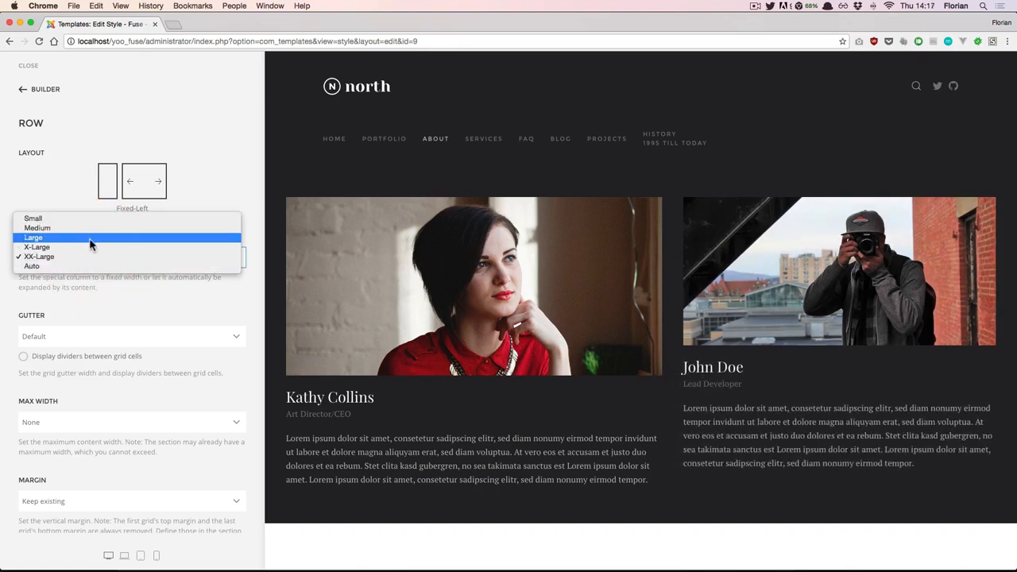
{"action": "left_click", "coordinate": [93, 229]}
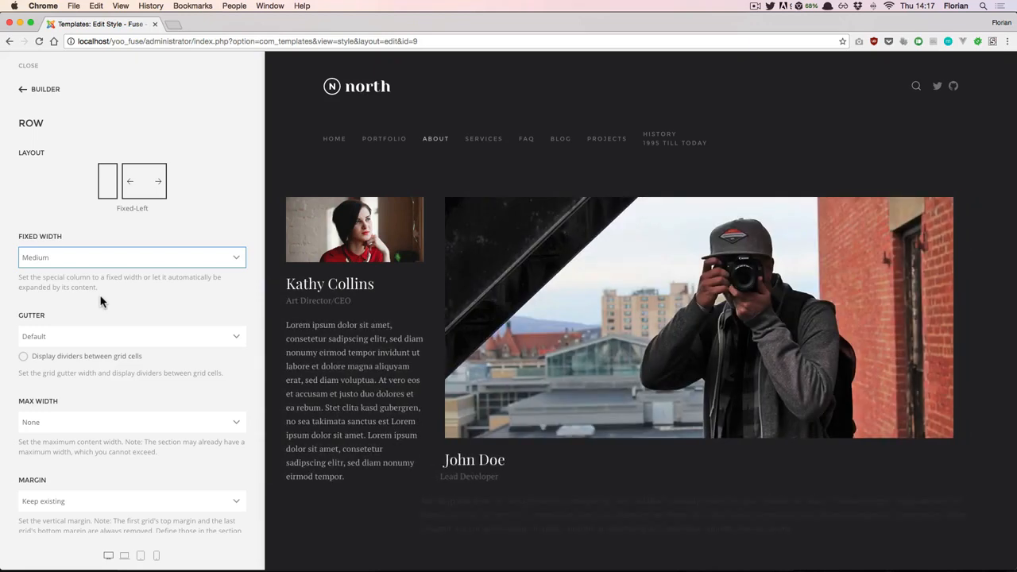
{"action": "left_click", "coordinate": [50, 88]}
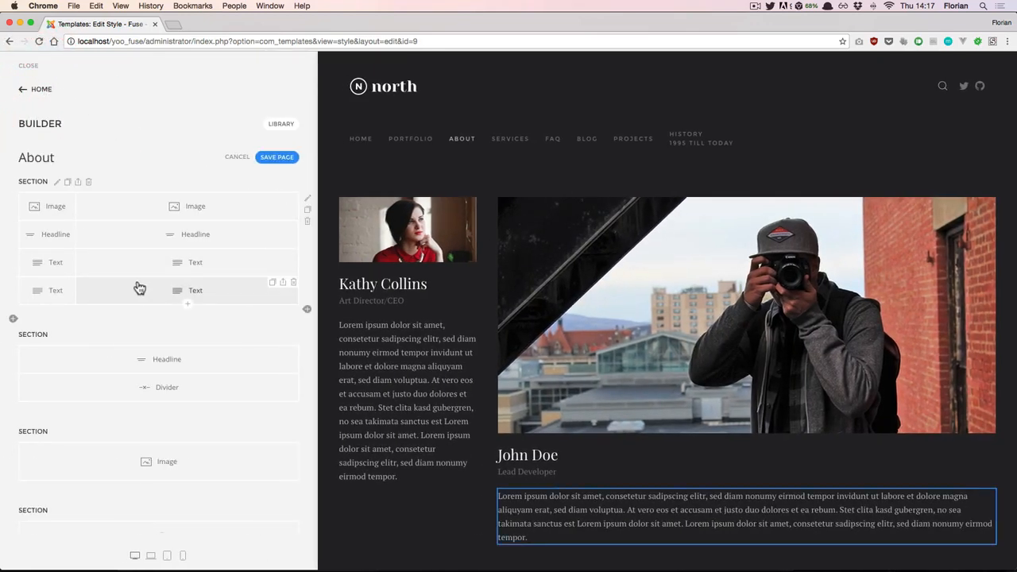
Move the second column's last text element into the first column and back to the second column
{"action": "left_click_drag", "start_coordinate": [139, 288], "coordinate": [45, 320]}
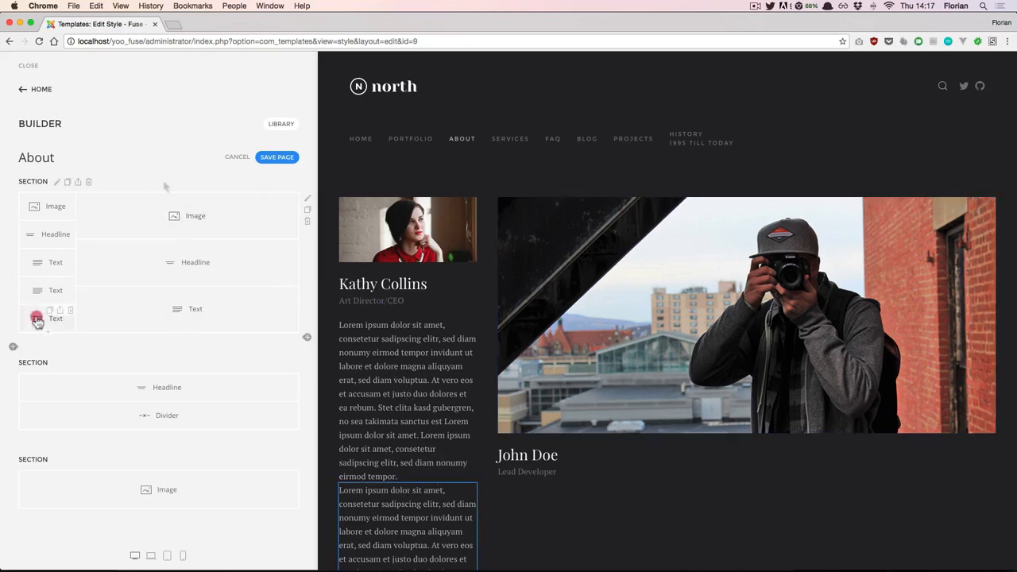
{"action": "left_click_drag", "start_coordinate": [37, 320], "coordinate": [199, 294]}
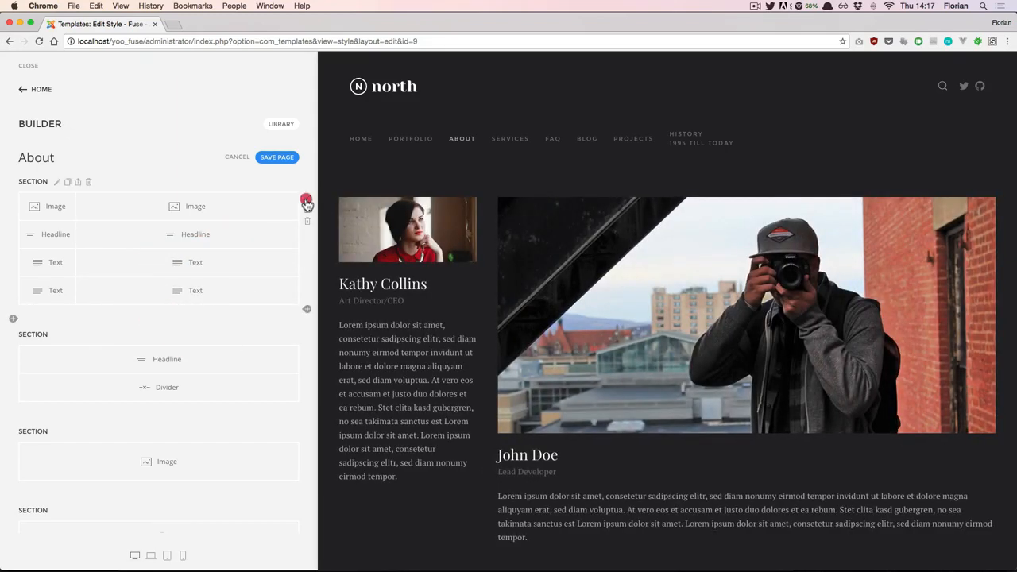
Reopen the row's settings and set its grid layout back to Halves
{"action": "left_click", "coordinate": [307, 199]}
{"action": "left_click", "coordinate": [113, 193]}
{"action": "left_click", "coordinate": [464, 180]}
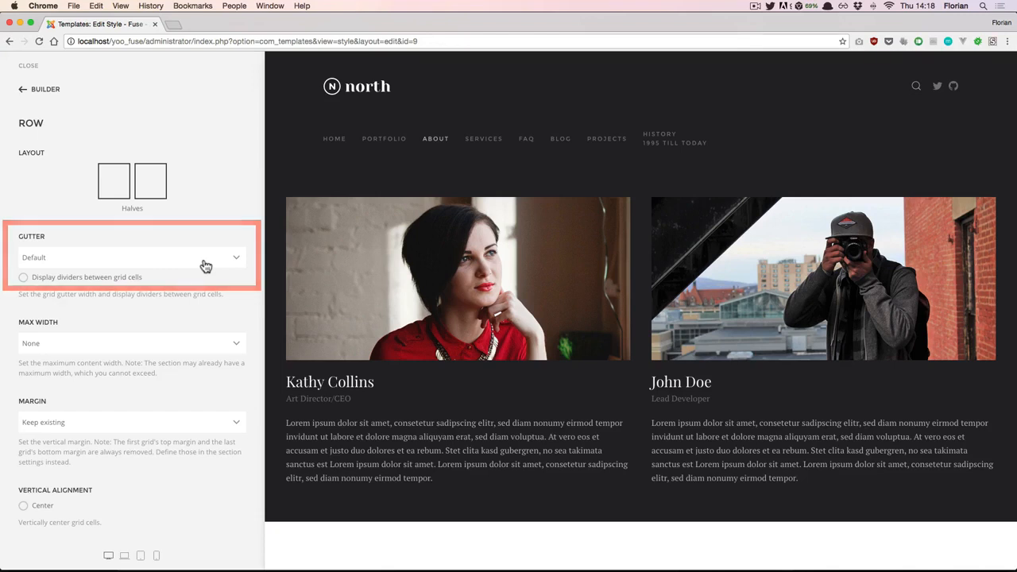
Set the row's max width to Small and return to the builder overview
{"action": "left_click", "coordinate": [193, 344]}
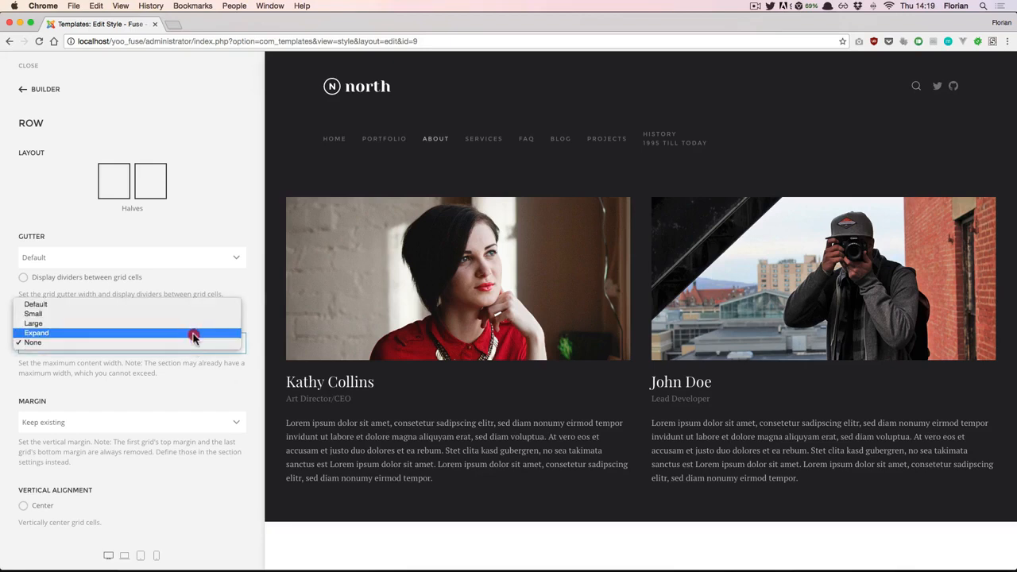
{"action": "left_click", "coordinate": [200, 314]}
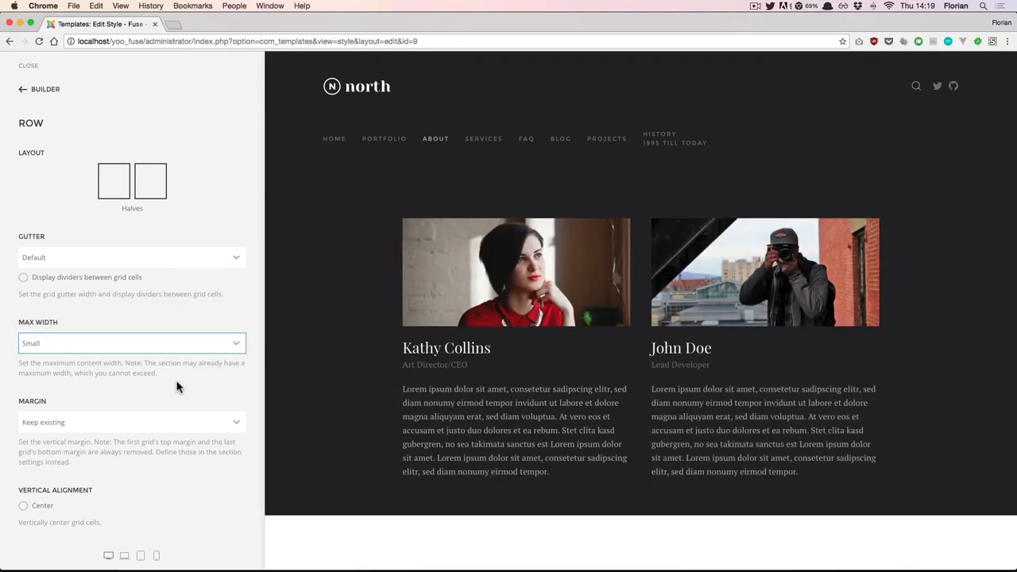
{"action": "left_click", "coordinate": [43, 93]}
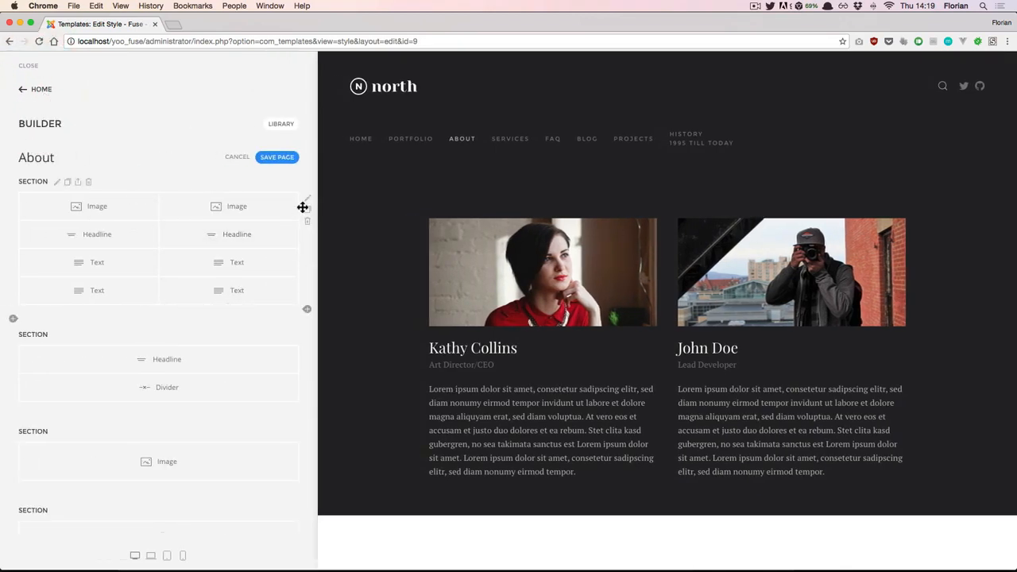
Duplicate the team row, set the copy's max width to Large and compare both rows in the preview
{"action": "left_click", "coordinate": [308, 211]}
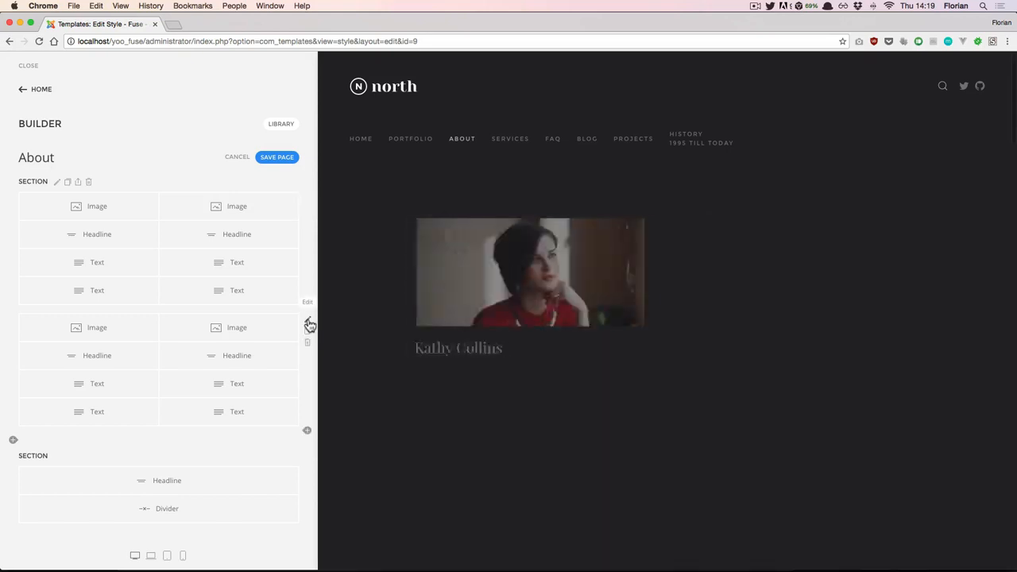
{"action": "scroll", "coordinate": [421, 317], "scroll_direction": "down", "scroll_amount": 3}
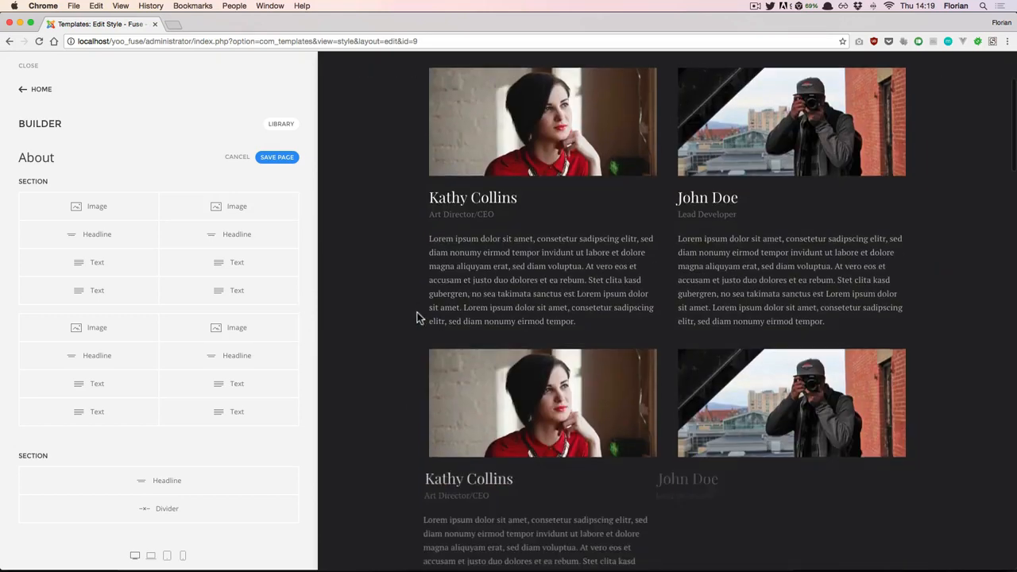
{"action": "left_click", "coordinate": [310, 320]}
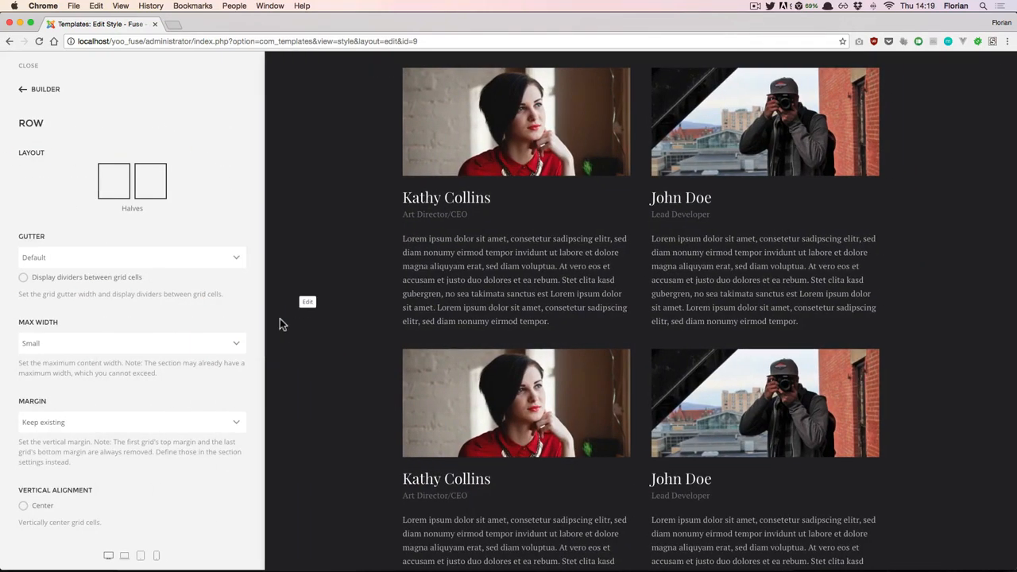
{"action": "left_click", "coordinate": [202, 346]}
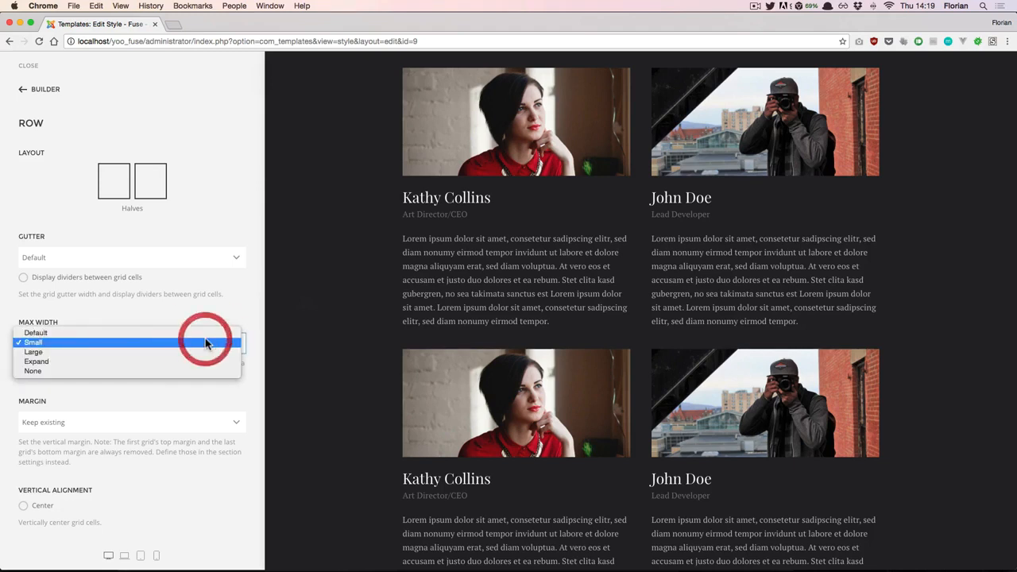
{"action": "left_click", "coordinate": [198, 352]}
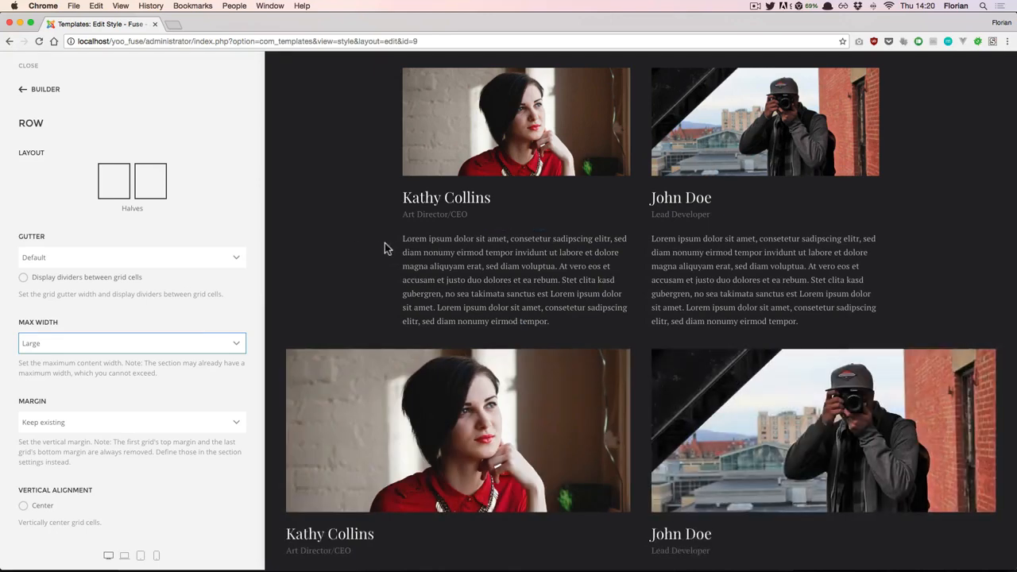
{"action": "scroll", "coordinate": [384, 245], "scroll_direction": "down", "scroll_amount": 3}
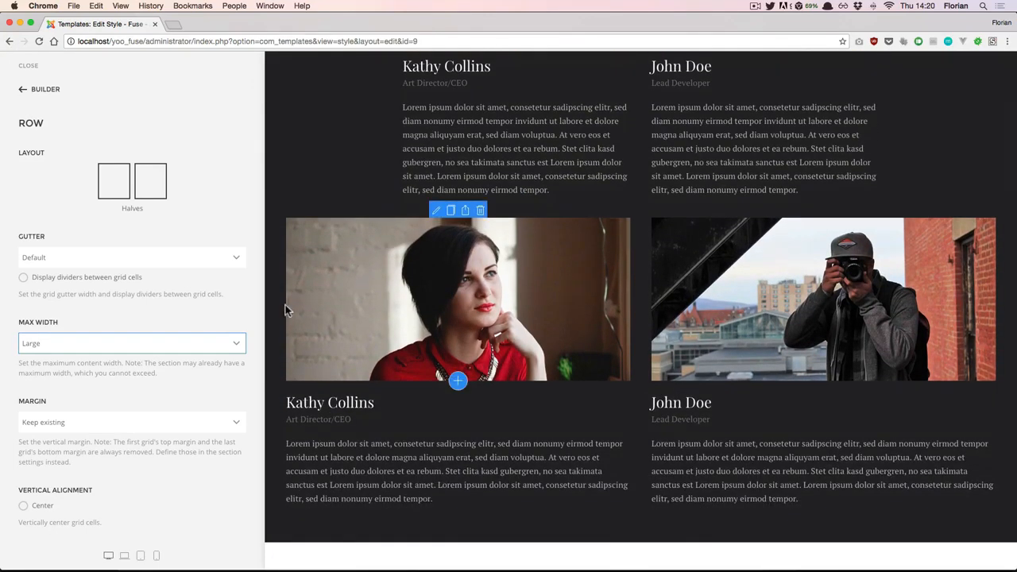
Return to the builder overview and delete the original team row above the copy
{"action": "left_click", "coordinate": [37, 89]}
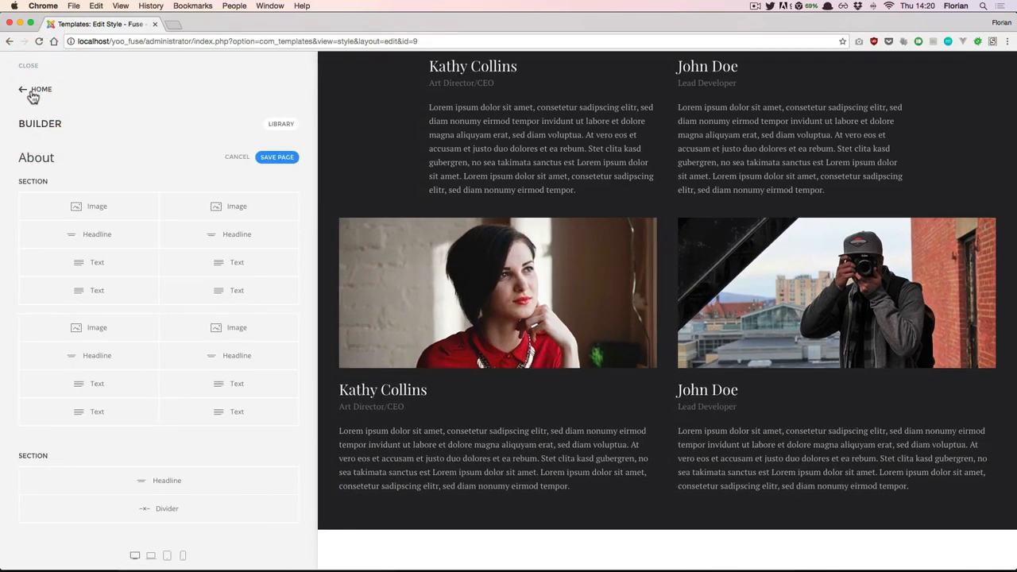
{"action": "left_click", "coordinate": [308, 222]}
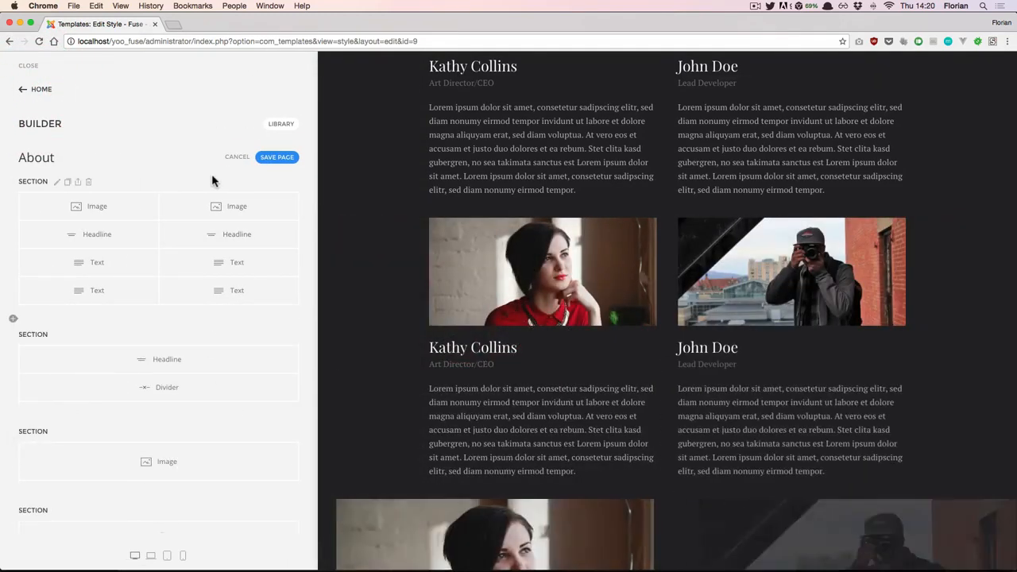
Open the remaining team row's settings and look at the available margin options
{"action": "left_click", "coordinate": [307, 200]}
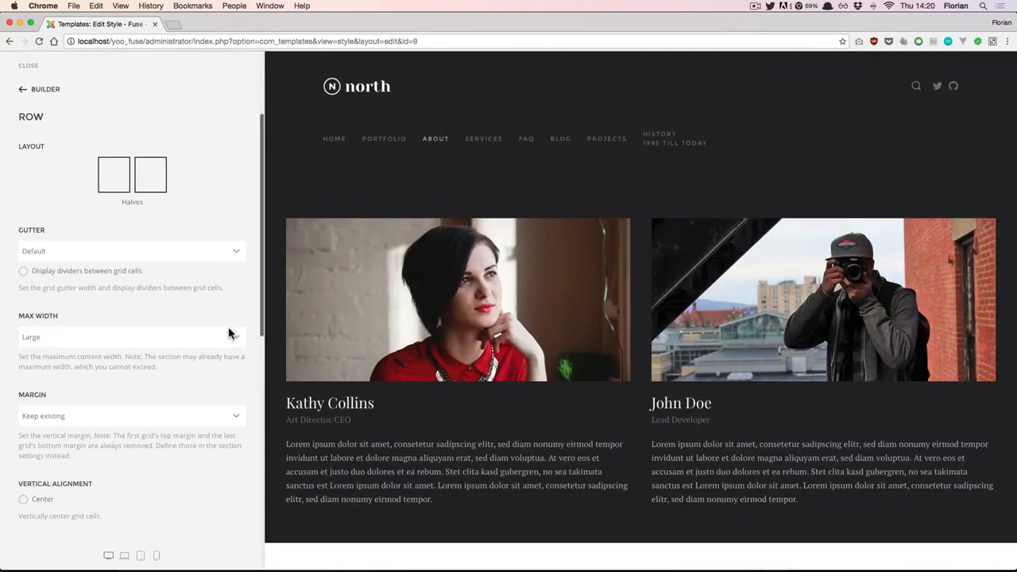
{"action": "scroll", "coordinate": [230, 333], "scroll_direction": "down", "scroll_amount": 3}
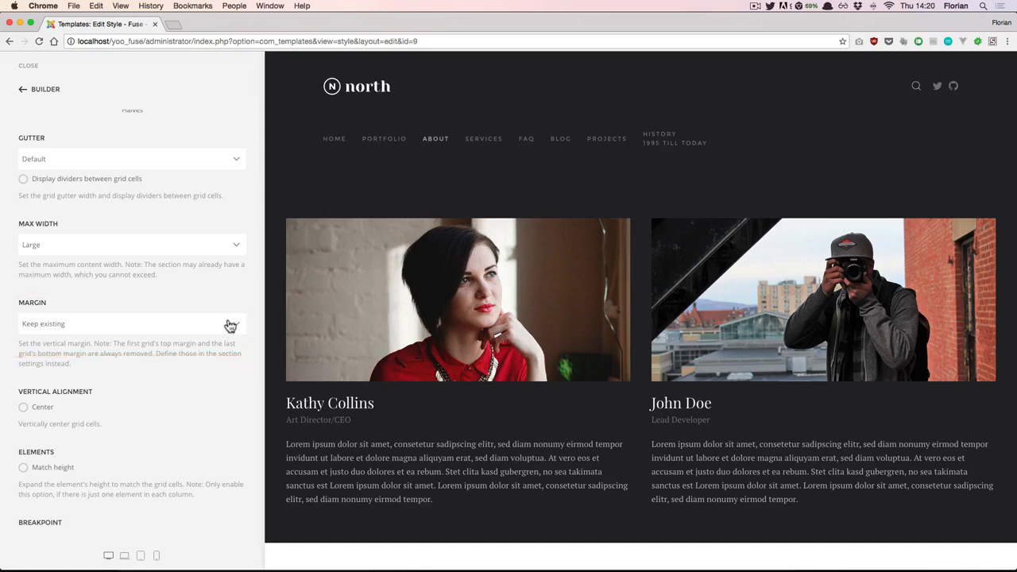
{"action": "left_click", "coordinate": [229, 325]}
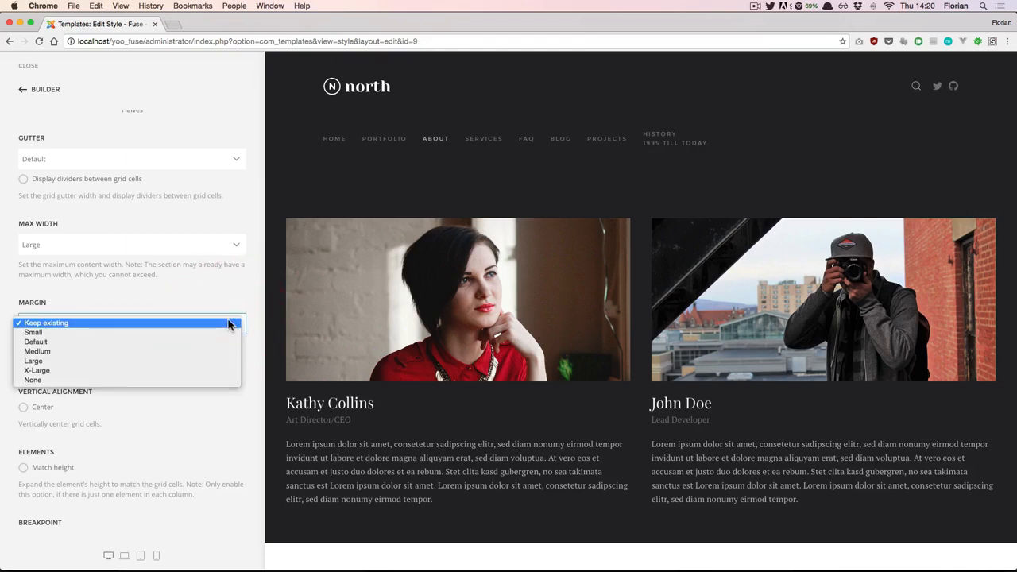
{"action": "left_click", "coordinate": [229, 325]}
Enable centered vertical alignment for the row's grid cells and return to the builder overview
{"action": "scroll", "coordinate": [230, 325], "scroll_direction": "down", "scroll_amount": 1}
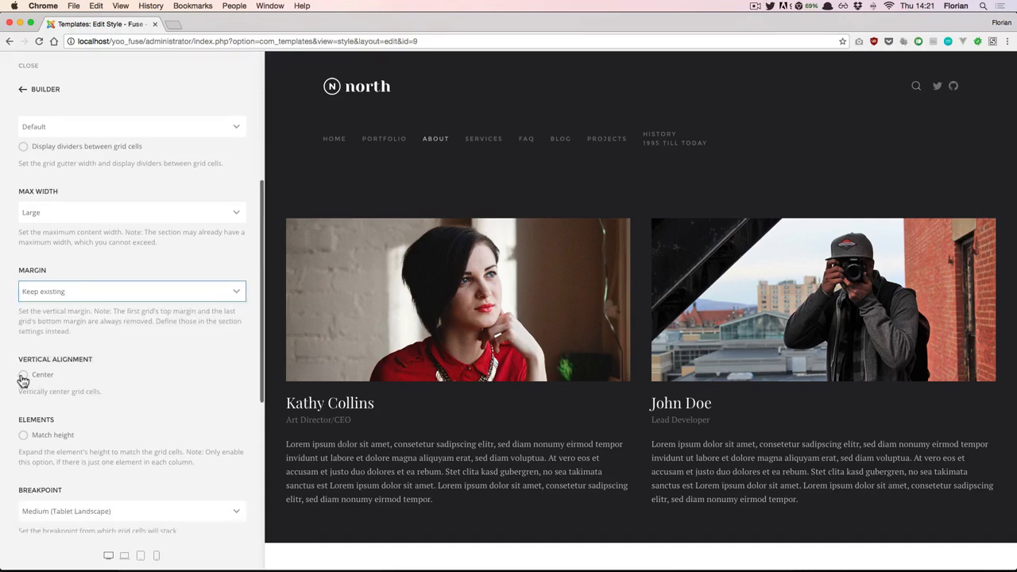
{"action": "left_click", "coordinate": [23, 377]}
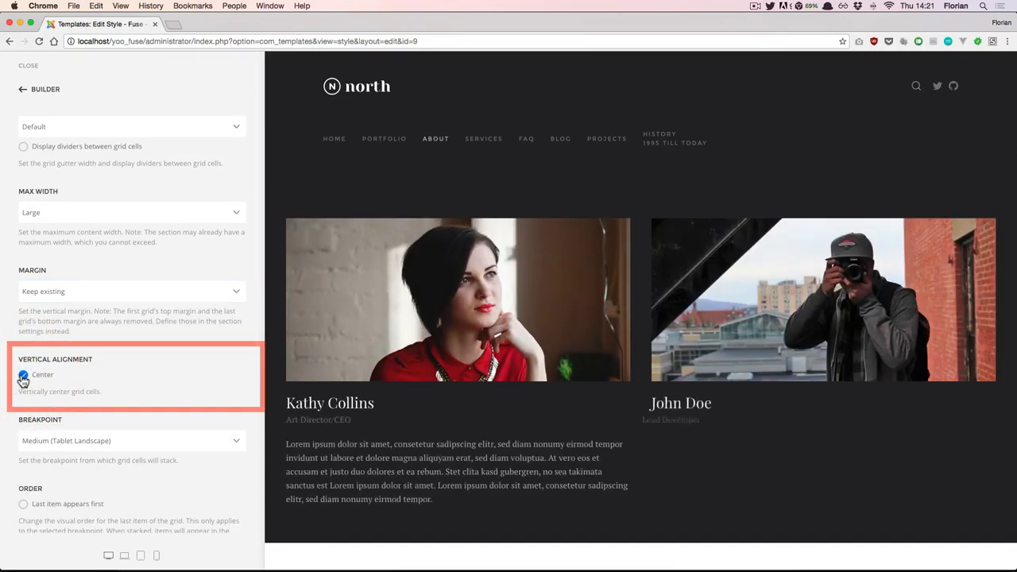
{"action": "left_click", "coordinate": [42, 89]}
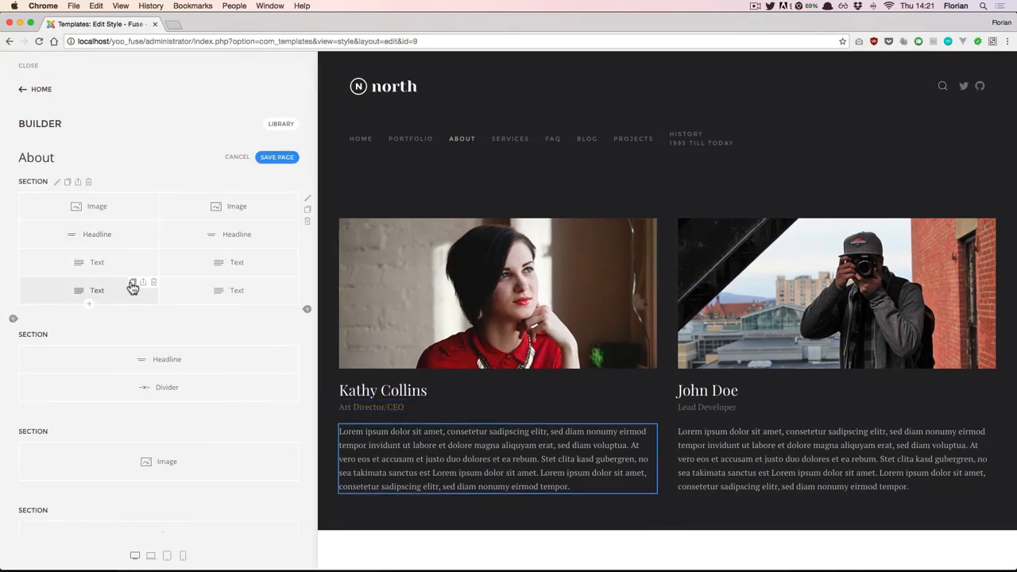
Duplicate the first column's last text element, check the columns' vertical centering in the preview and delete the extra text element
{"action": "left_click", "coordinate": [133, 283]}
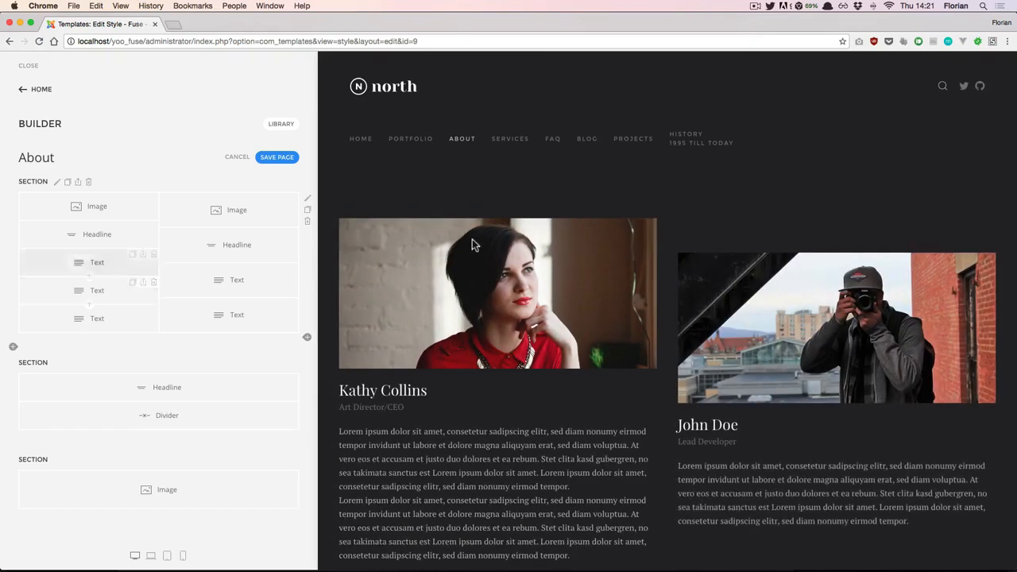
{"action": "scroll", "coordinate": [568, 286], "scroll_direction": "down", "scroll_amount": 2}
{"action": "scroll", "coordinate": [567, 287], "scroll_direction": "down", "scroll_amount": 2}
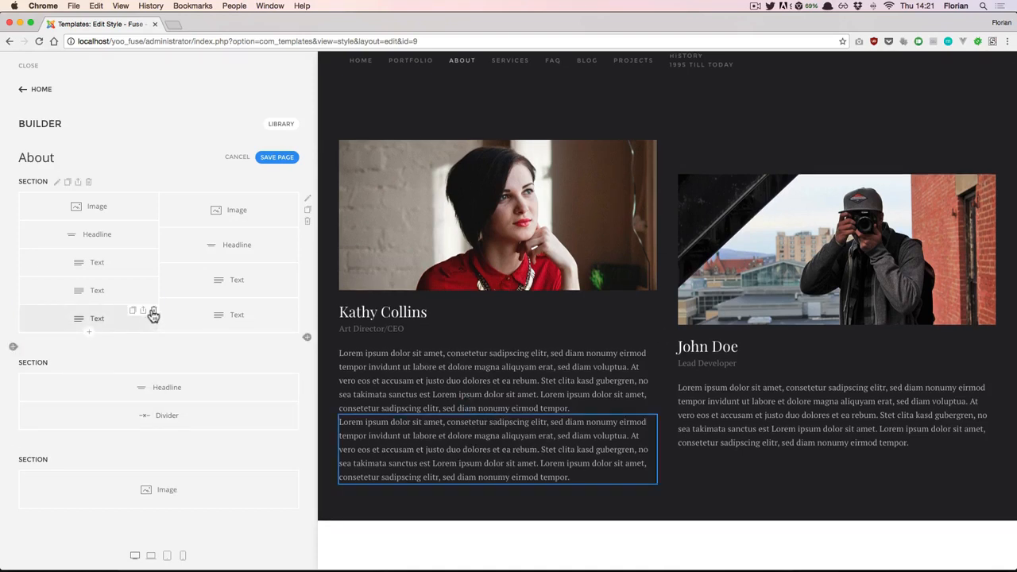
{"action": "left_click_drag", "start_coordinate": [152, 315], "coordinate": [159, 306]}
Reopen the team row's settings and look at its breakpoint and order options
{"action": "left_click", "coordinate": [307, 198]}
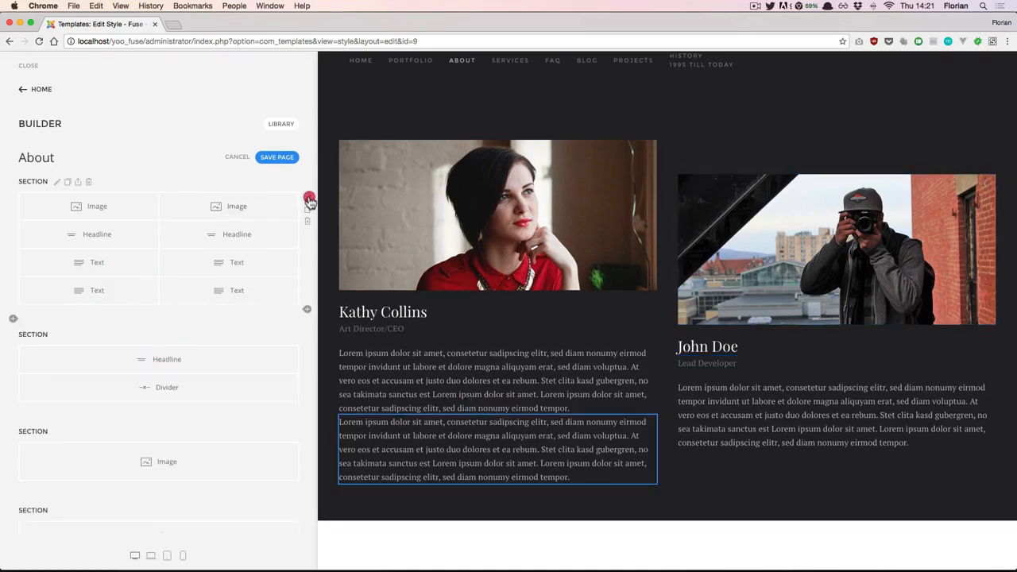
{"action": "scroll", "coordinate": [156, 317], "scroll_direction": "down", "scroll_amount": 5}
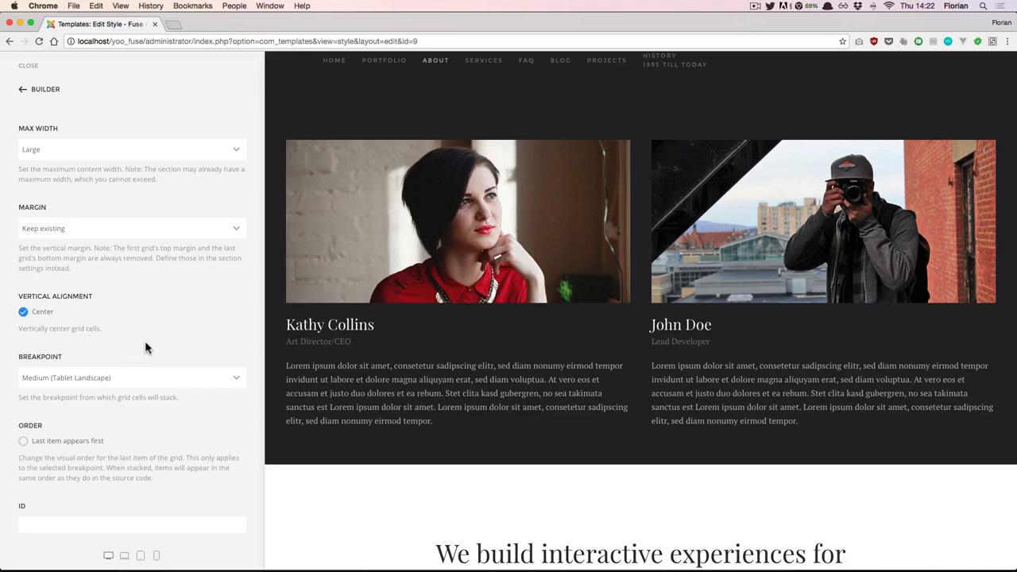
Preview the page at tablet size to check how the team row's columns stack, and return to the desktop preview
{"action": "left_click", "coordinate": [140, 556]}
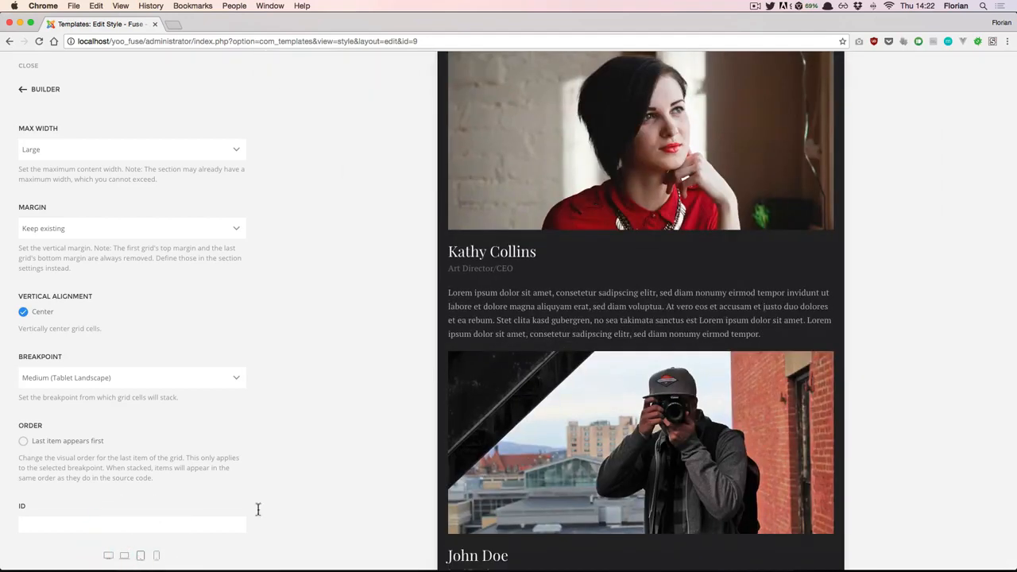
{"action": "scroll", "coordinate": [533, 390], "scroll_direction": "up", "scroll_amount": 2}
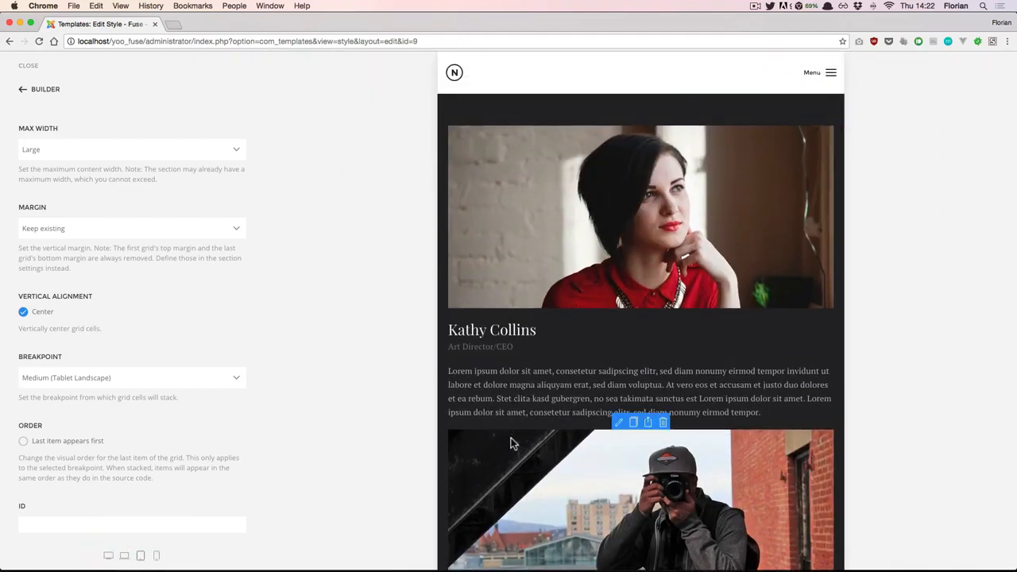
{"action": "left_click", "coordinate": [141, 557]}
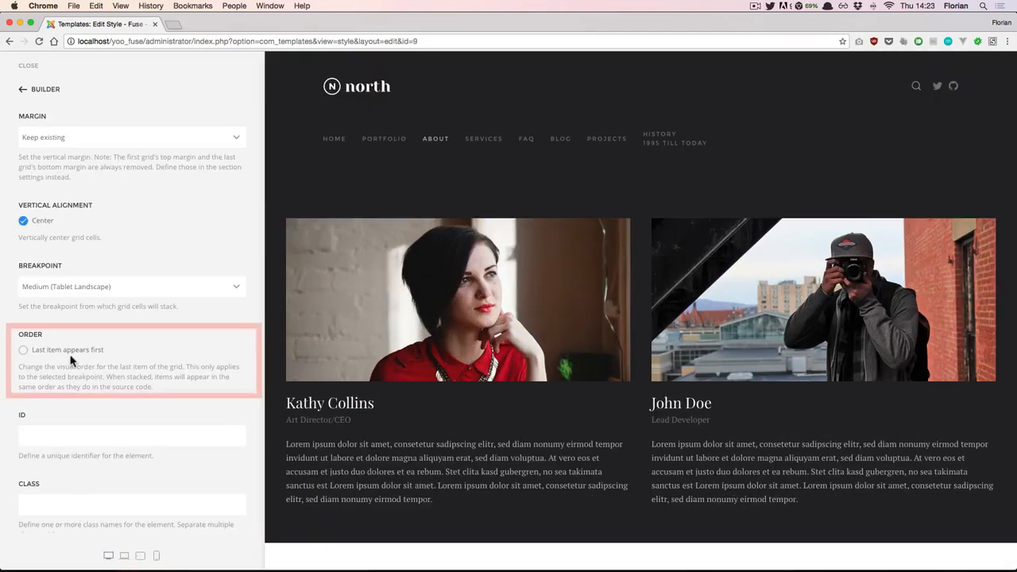
Try the team row's "Last item appears first" order option and disable it again
{"action": "left_click", "coordinate": [61, 353]}
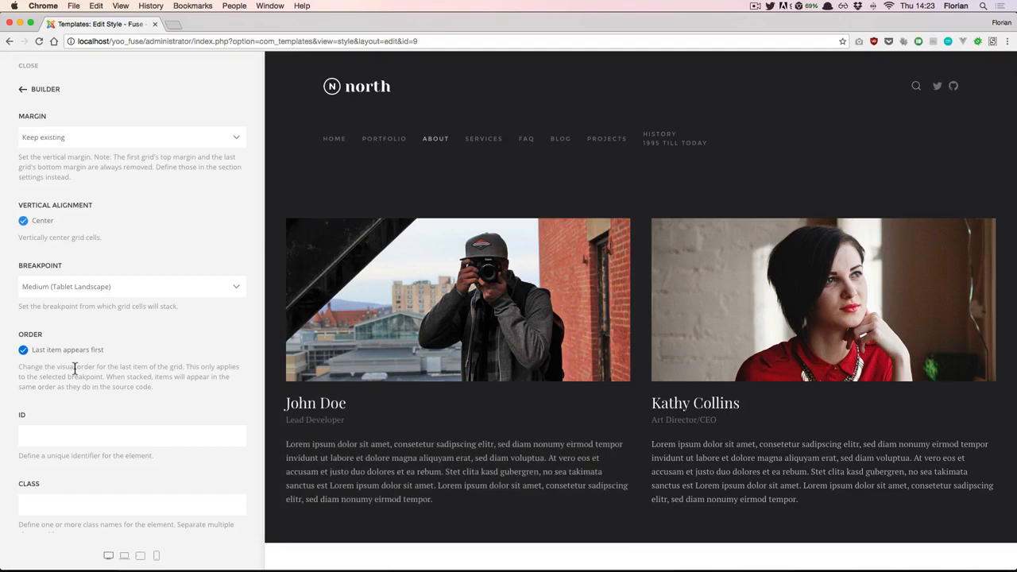
{"action": "left_click", "coordinate": [65, 350]}
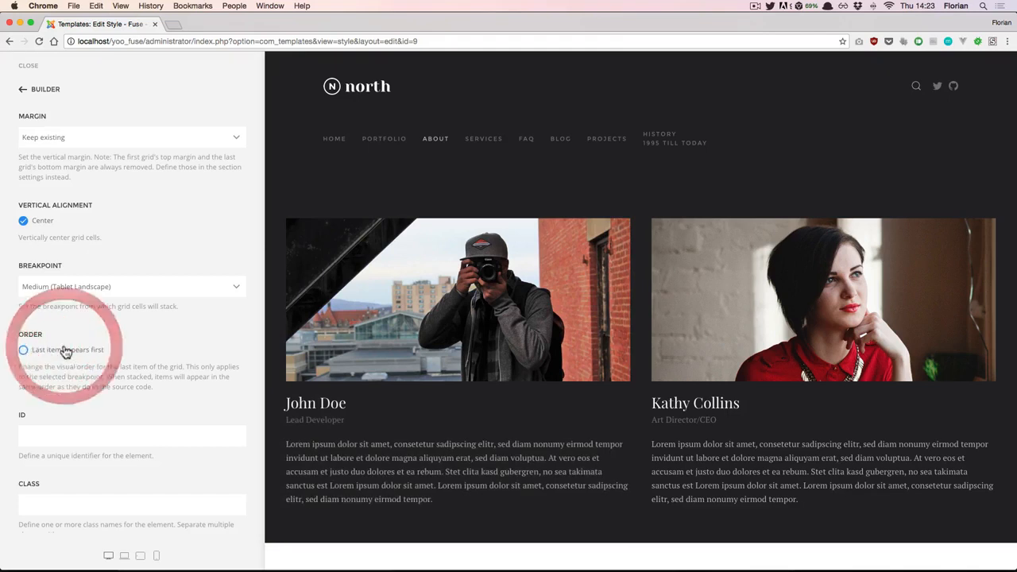
{"action": "scroll", "coordinate": [191, 373], "scroll_direction": "down", "scroll_amount": 1}
{"action": "scroll", "coordinate": [207, 362], "scroll_direction": "down", "scroll_amount": 1}
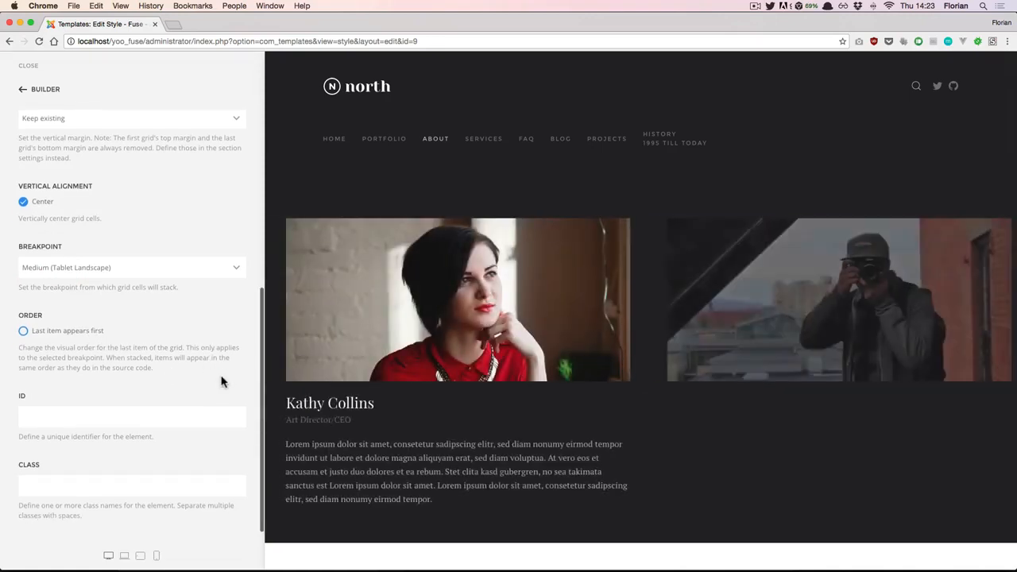
{"action": "left_click", "coordinate": [221, 378]}
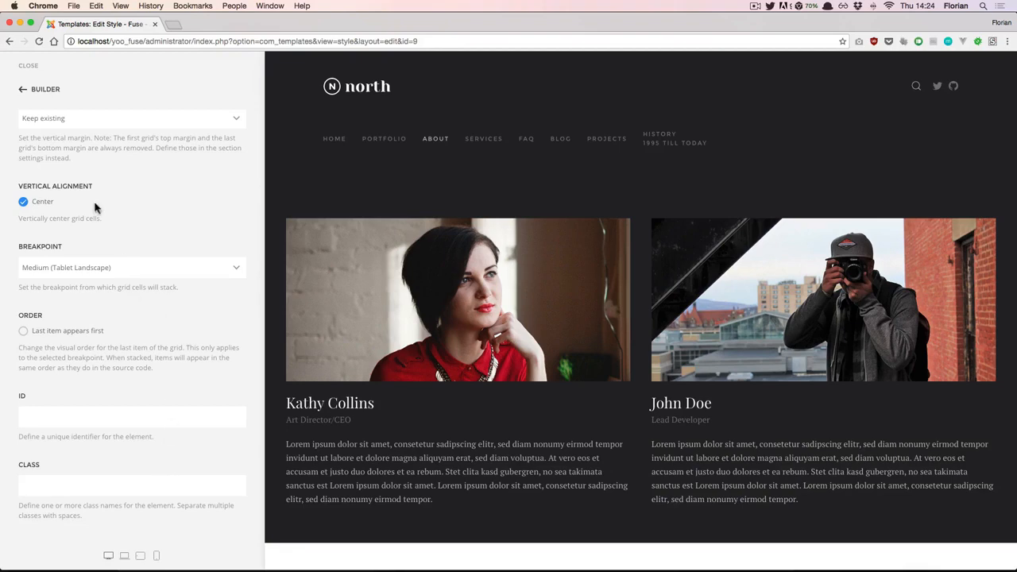
Return to the builder overview and save the About page
{"action": "left_click", "coordinate": [51, 91]}
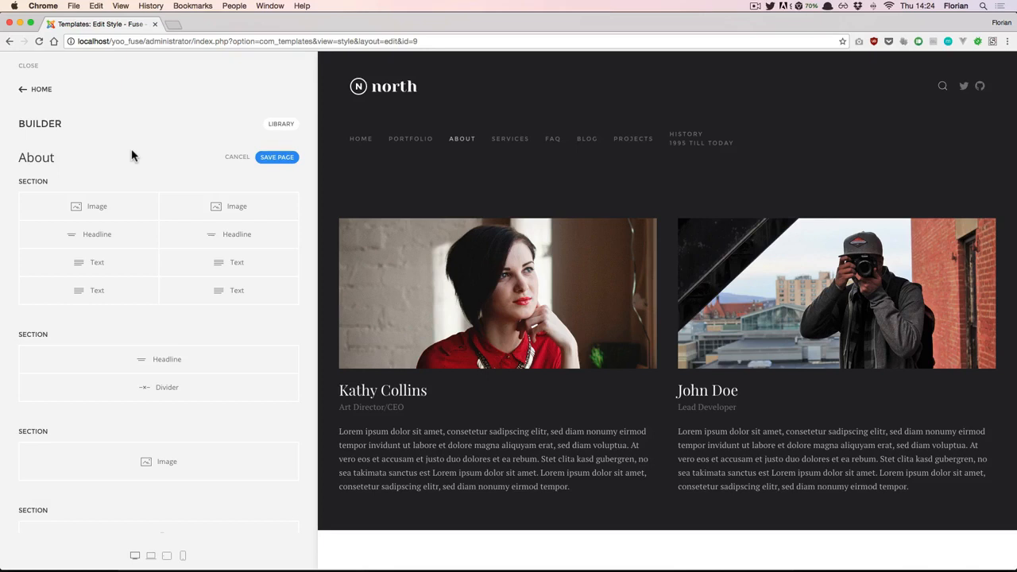
{"action": "left_click", "coordinate": [267, 160]}
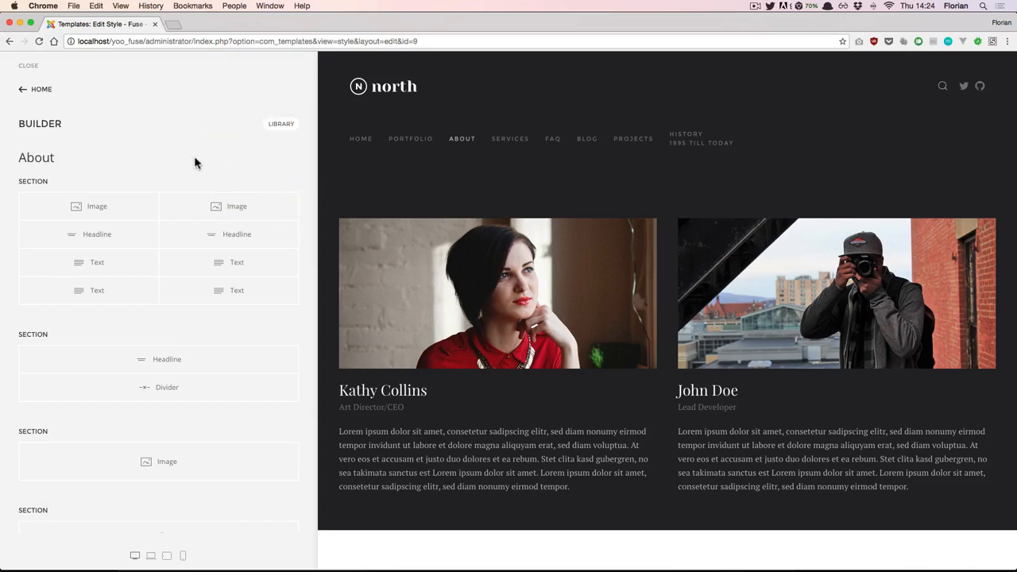